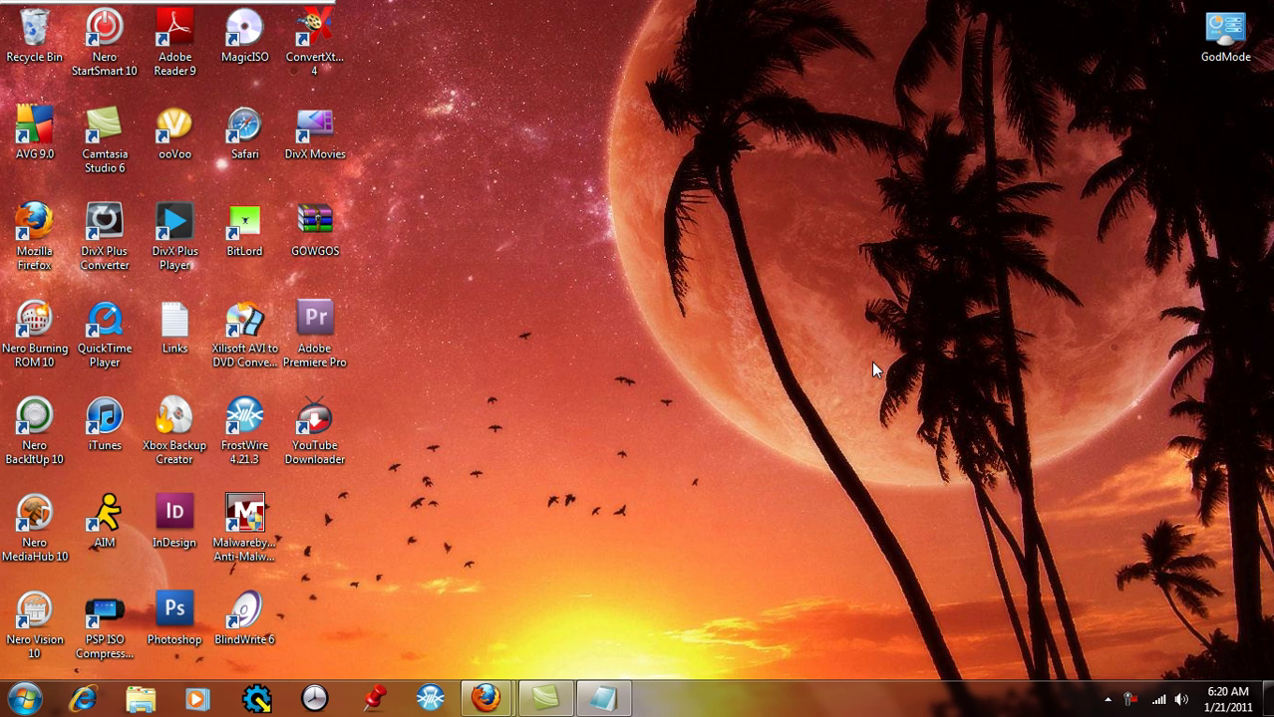
Step: Open the Start menu from the Start orb
click(26, 700)
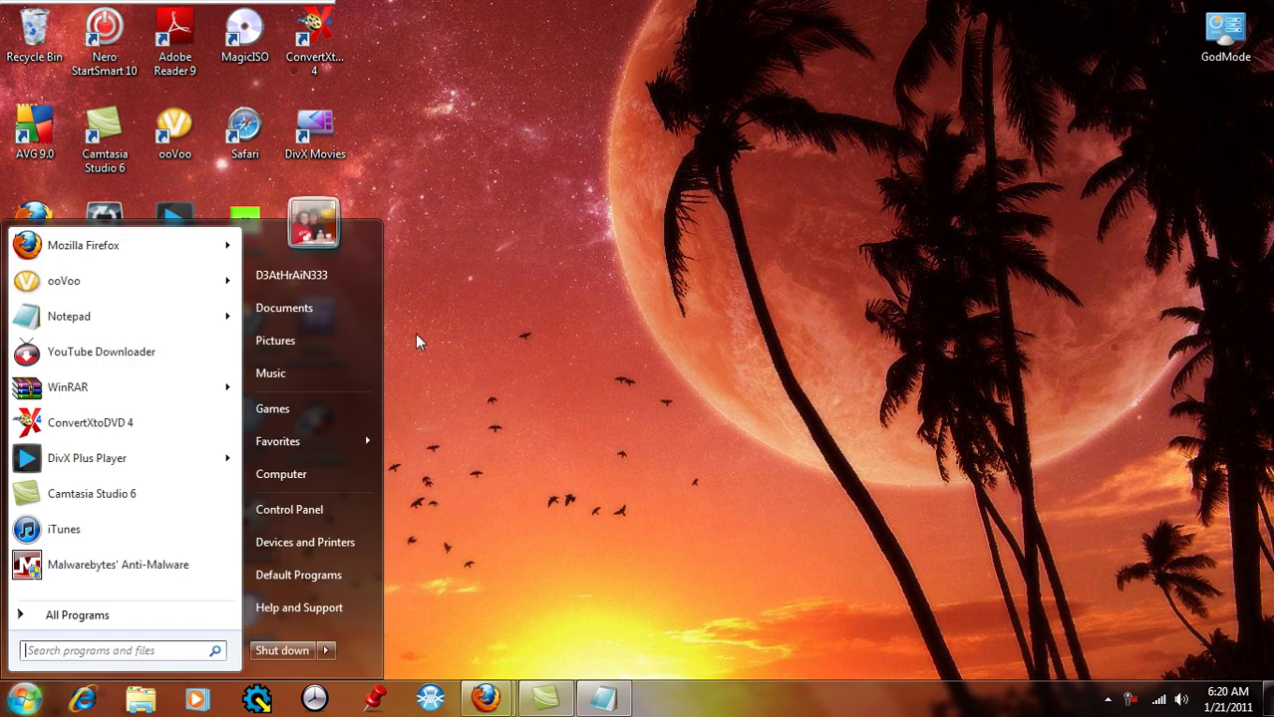
Step: Go from Documents to Downloads and select the PSCRYPTER_v2.0_signed archive
click(346, 312)
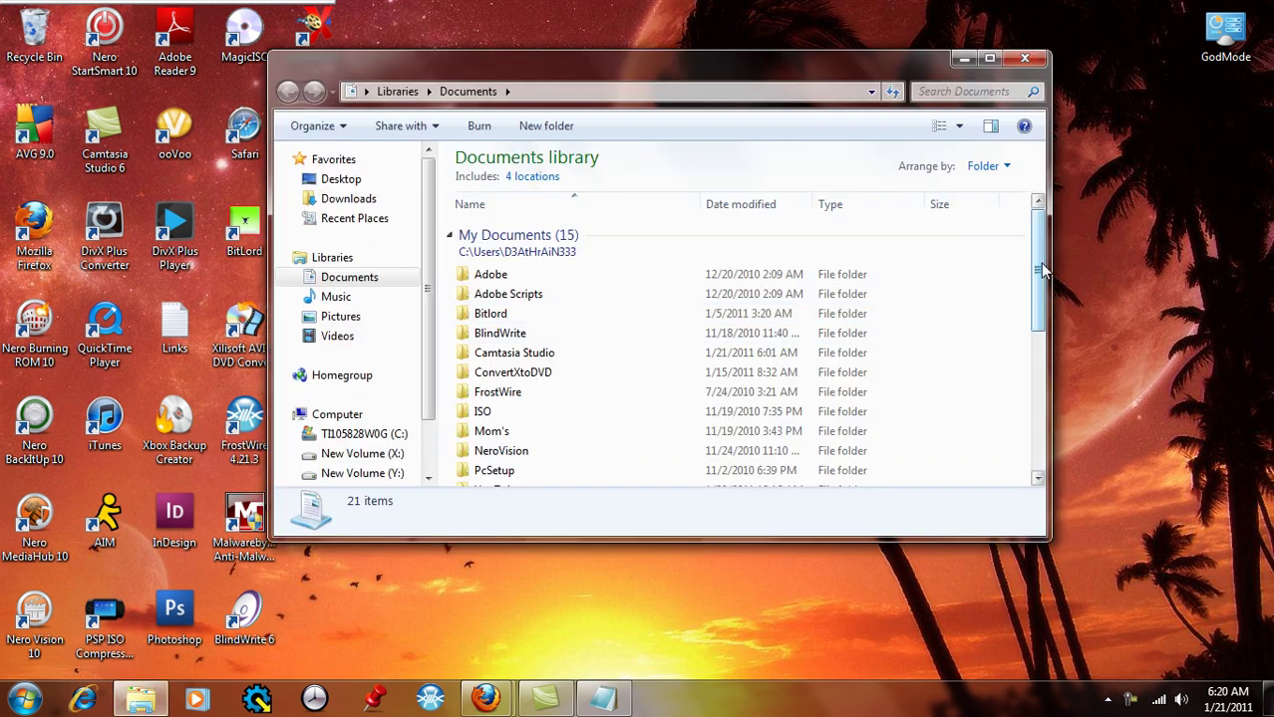
mouse_move(1039, 266)
mouse_down()
mouse_move(1043, 287)
mouse_move(1042, 261)
mouse_up()
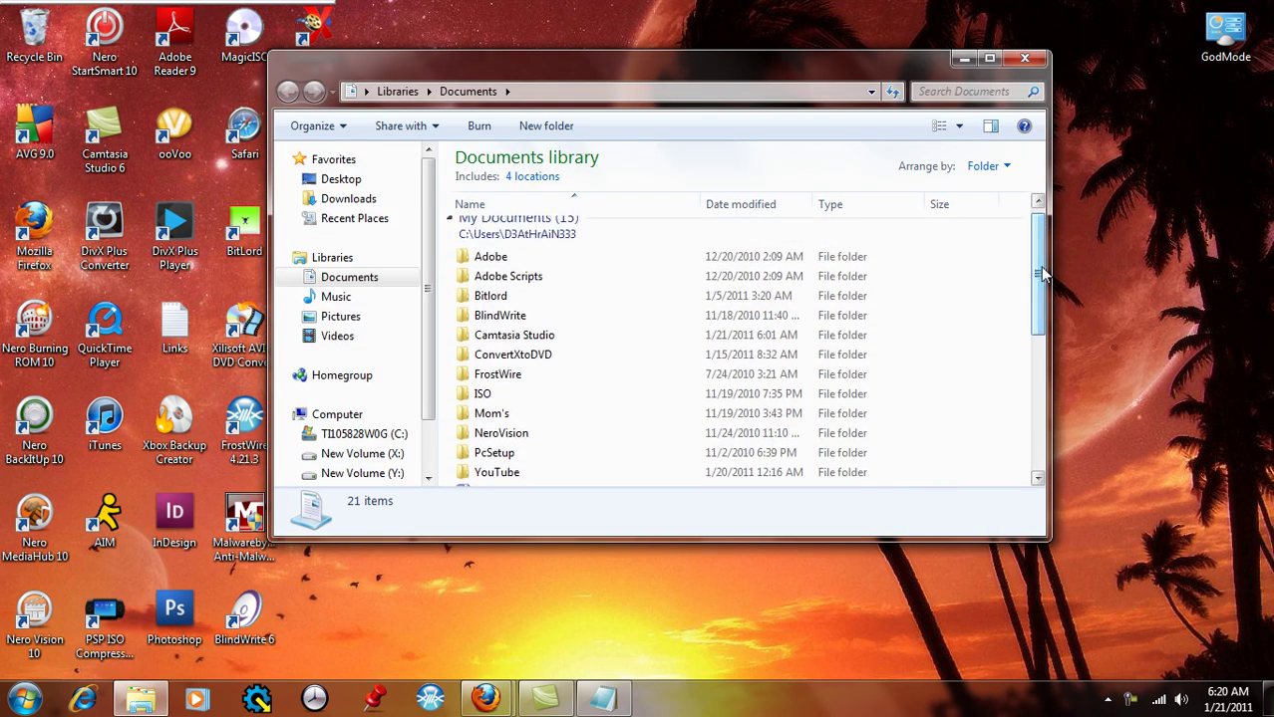
click(368, 201)
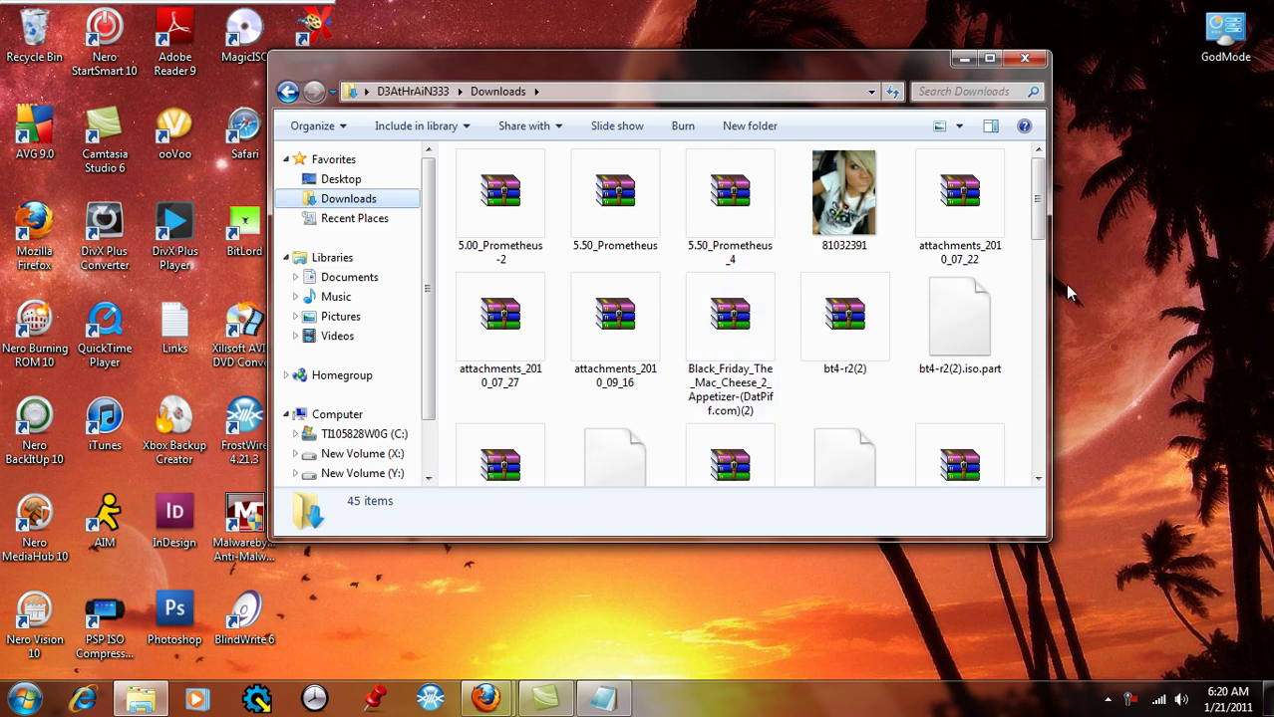
drag(1038, 197, 1042, 402)
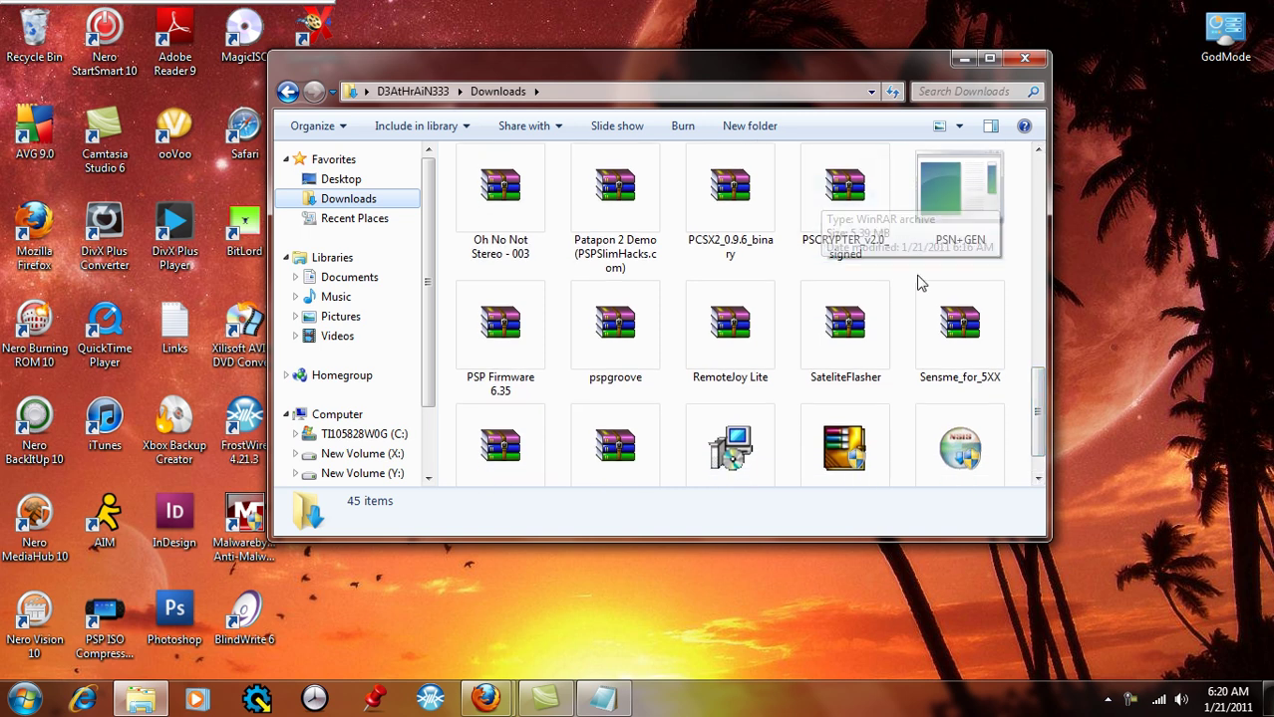
click(859, 213)
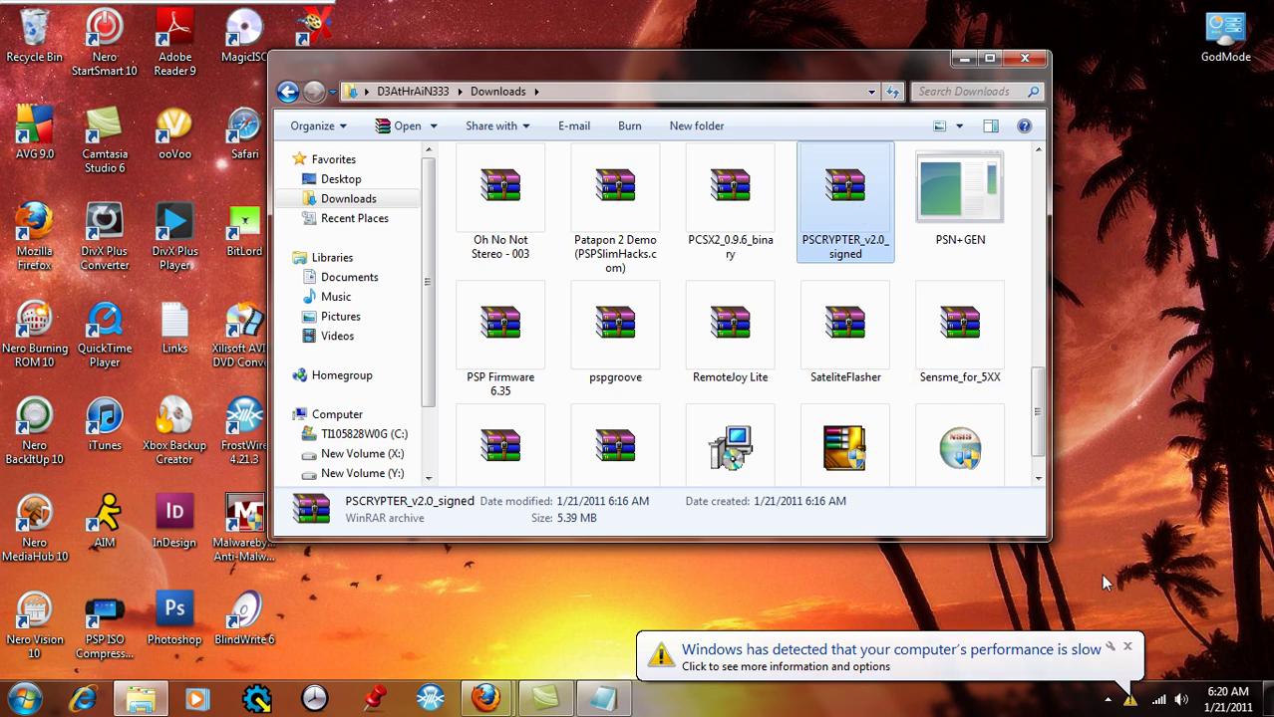
Step: Dismiss the slow-performance notification balloon
click(1127, 649)
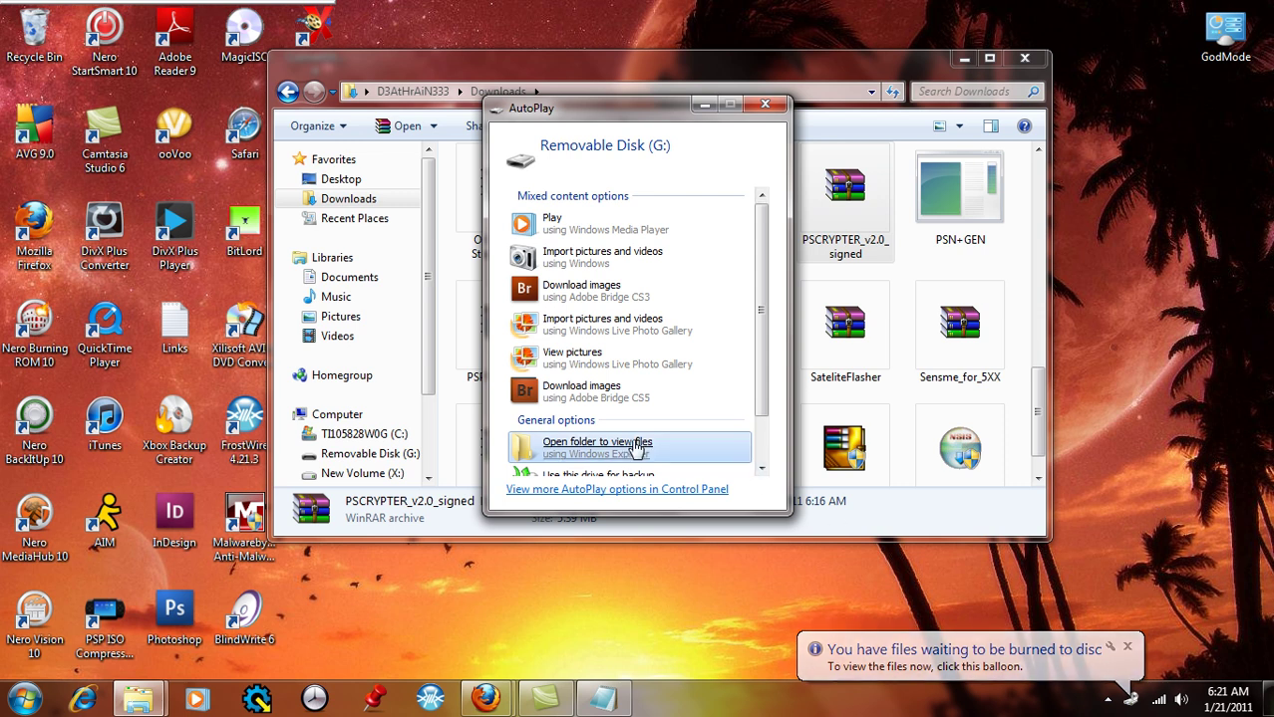
Step: Open the PSP\GAME folder on Removable Disk (G:)
click(635, 448)
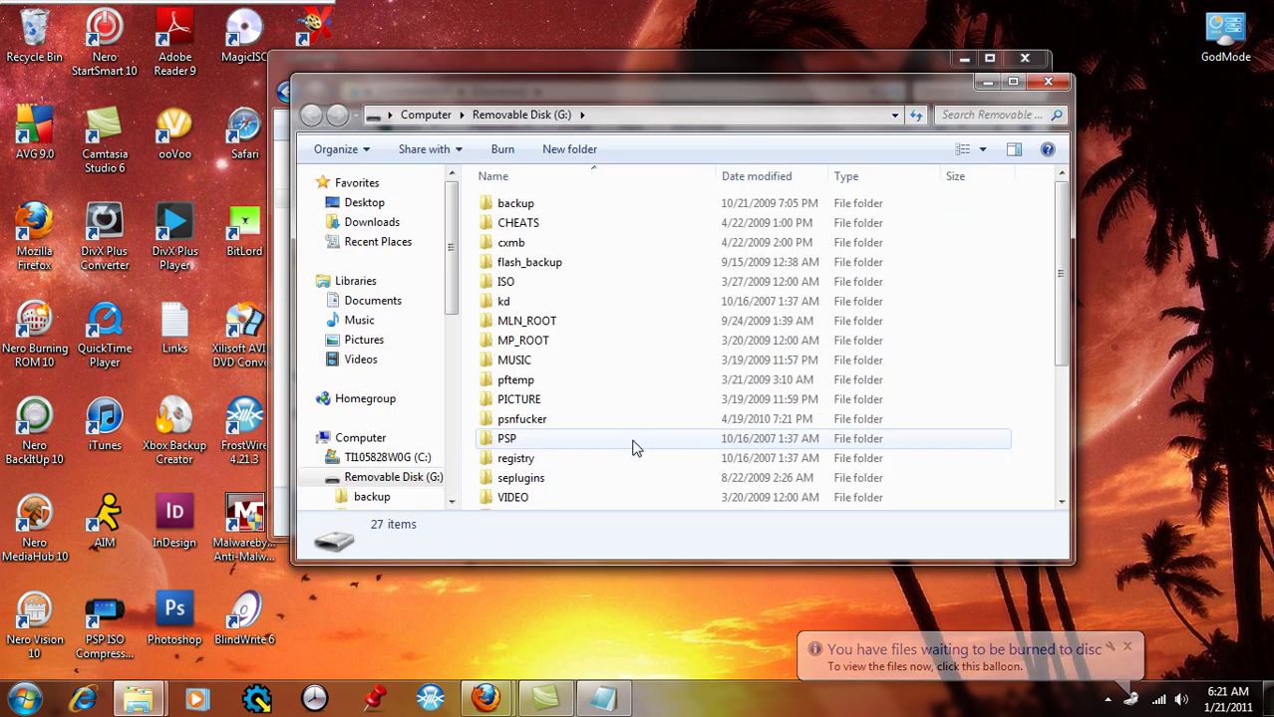
click(531, 442)
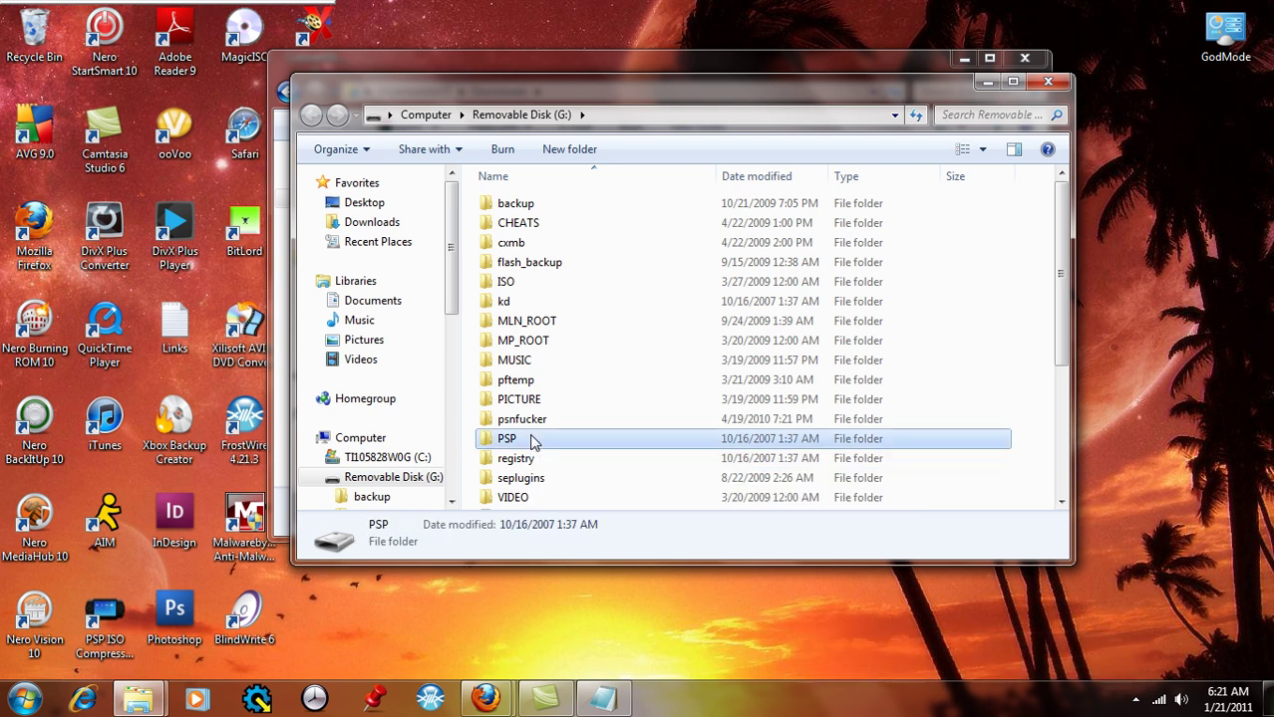
double_click(531, 442)
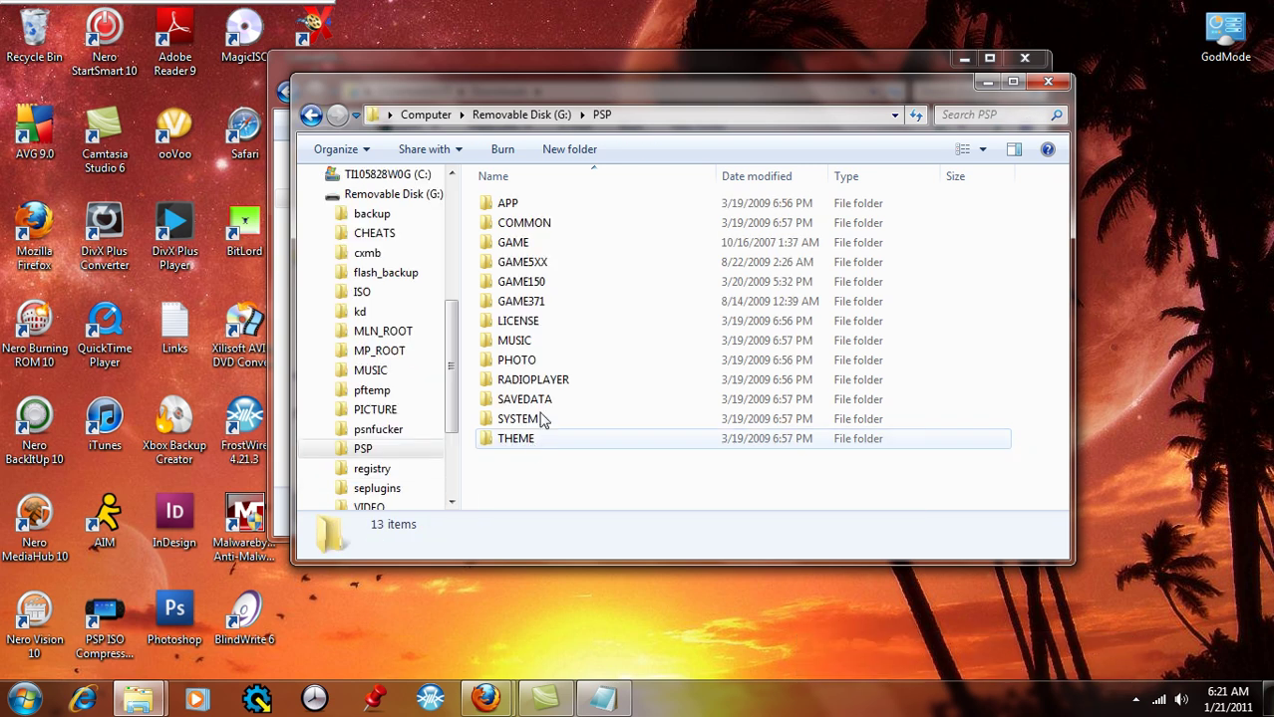
double_click(548, 242)
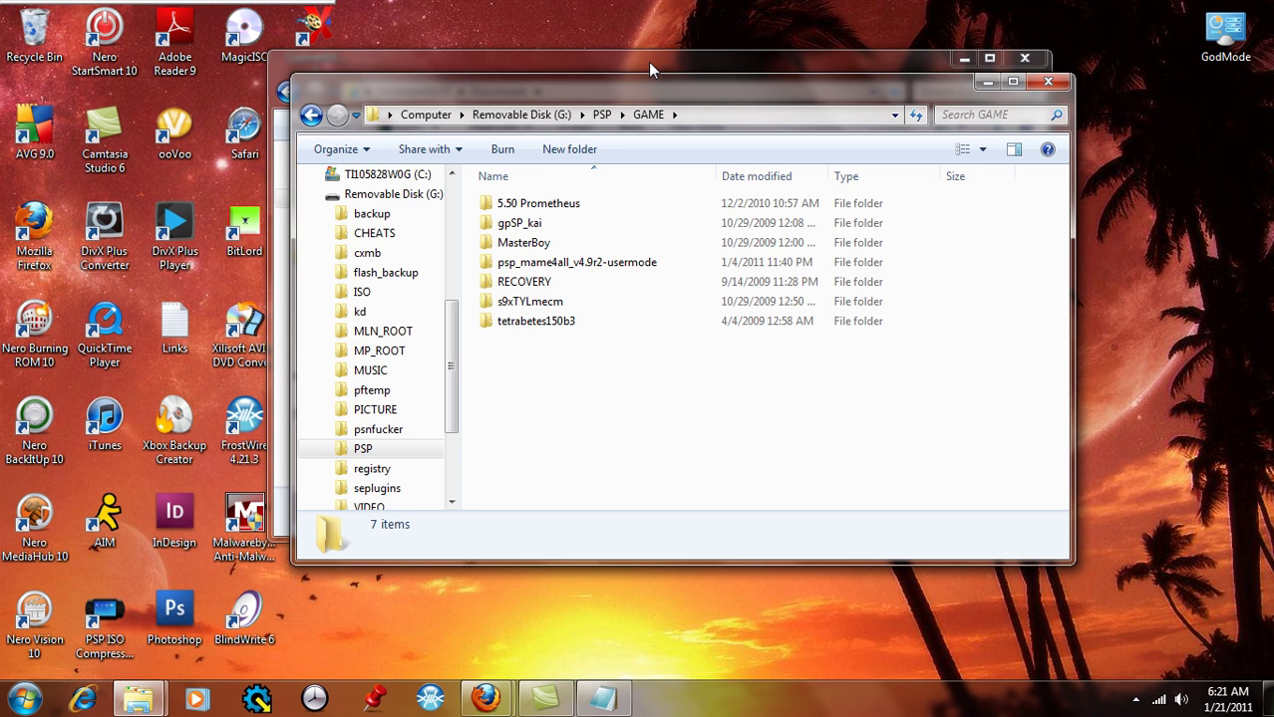
Step: Delete the 5.50 Prometheus folder from GAME
click(543, 205)
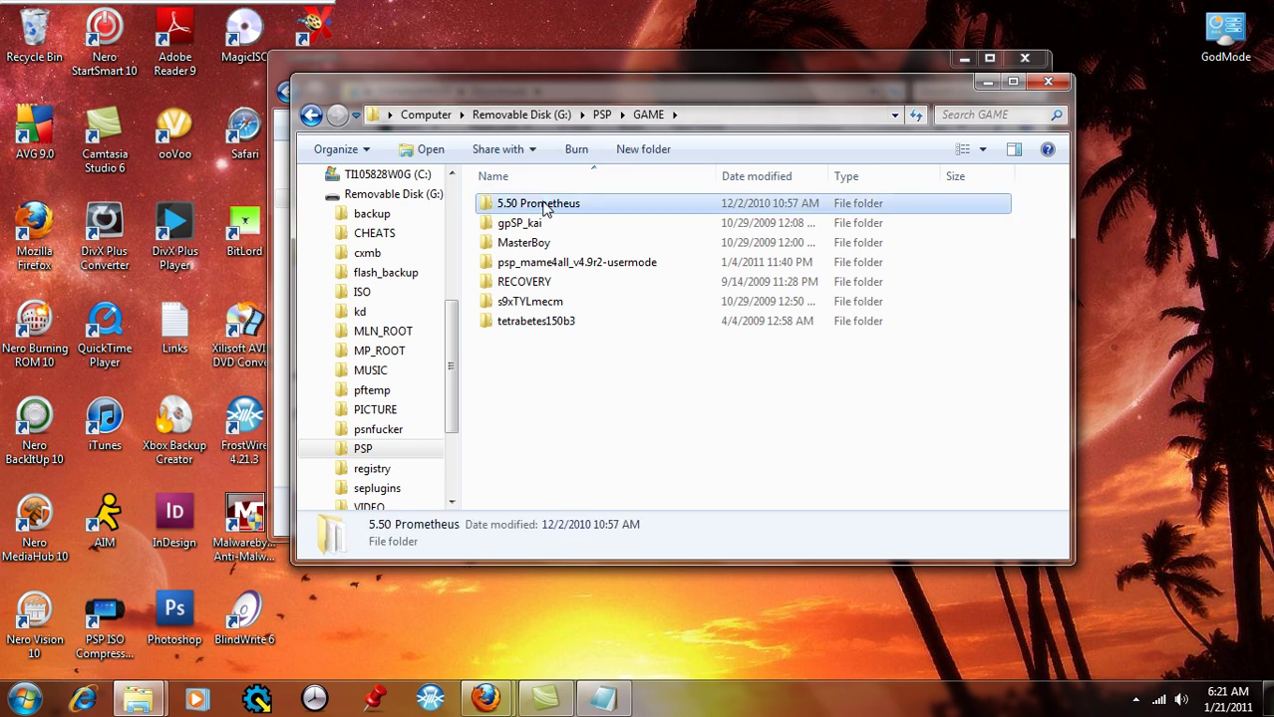
key(Delete)
key(Escape)
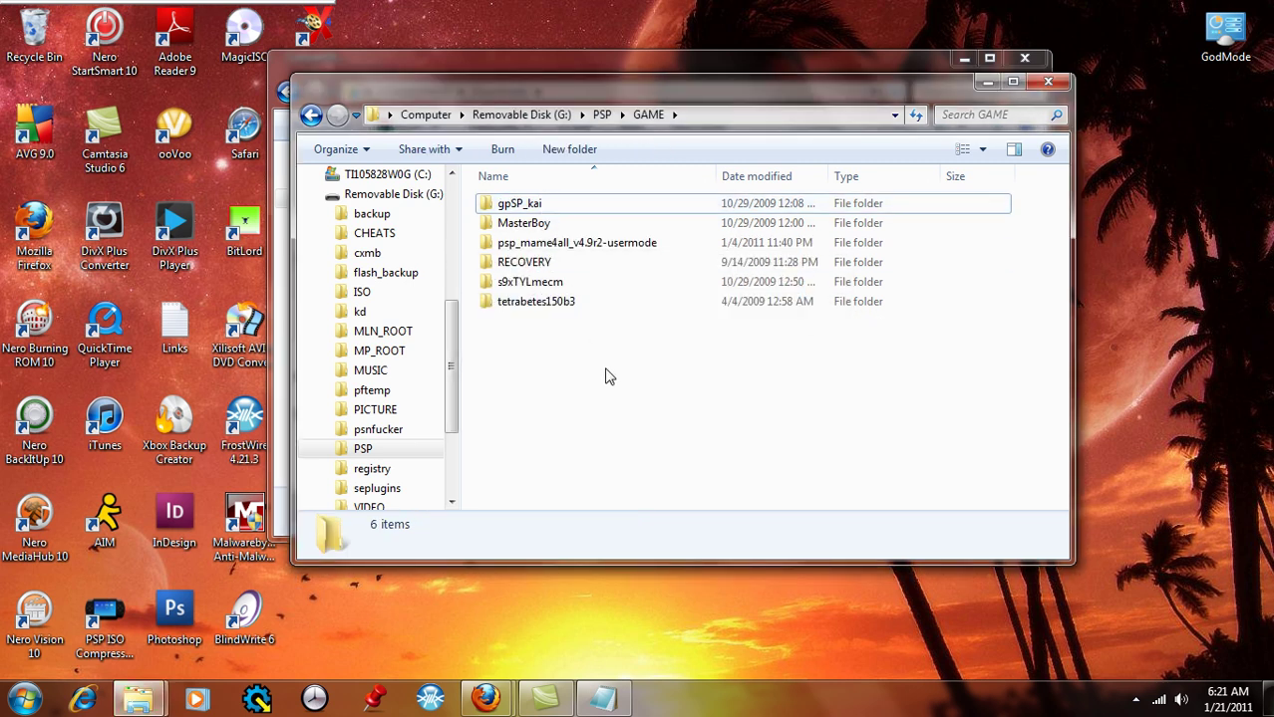
Step: Open PSCRYPTER_v2.0_signed in WinRAR, view its inner folder, then return to the top level
click(616, 65)
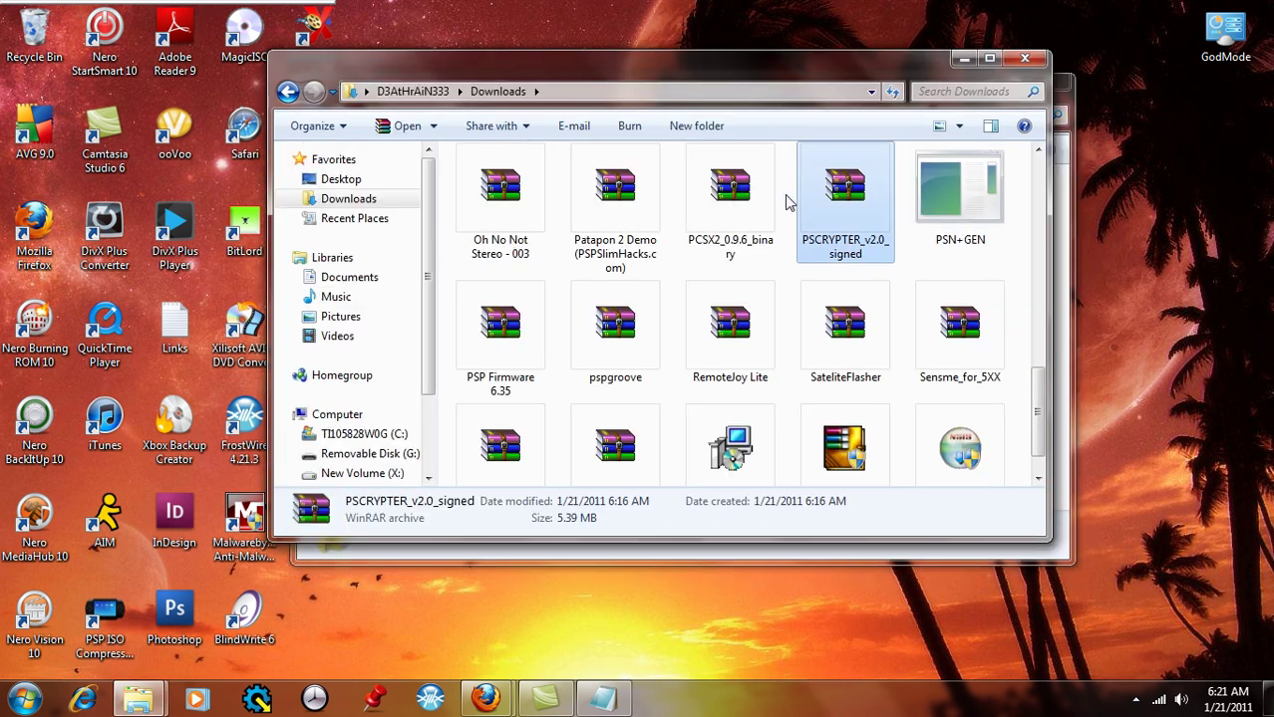
right_click(844, 196)
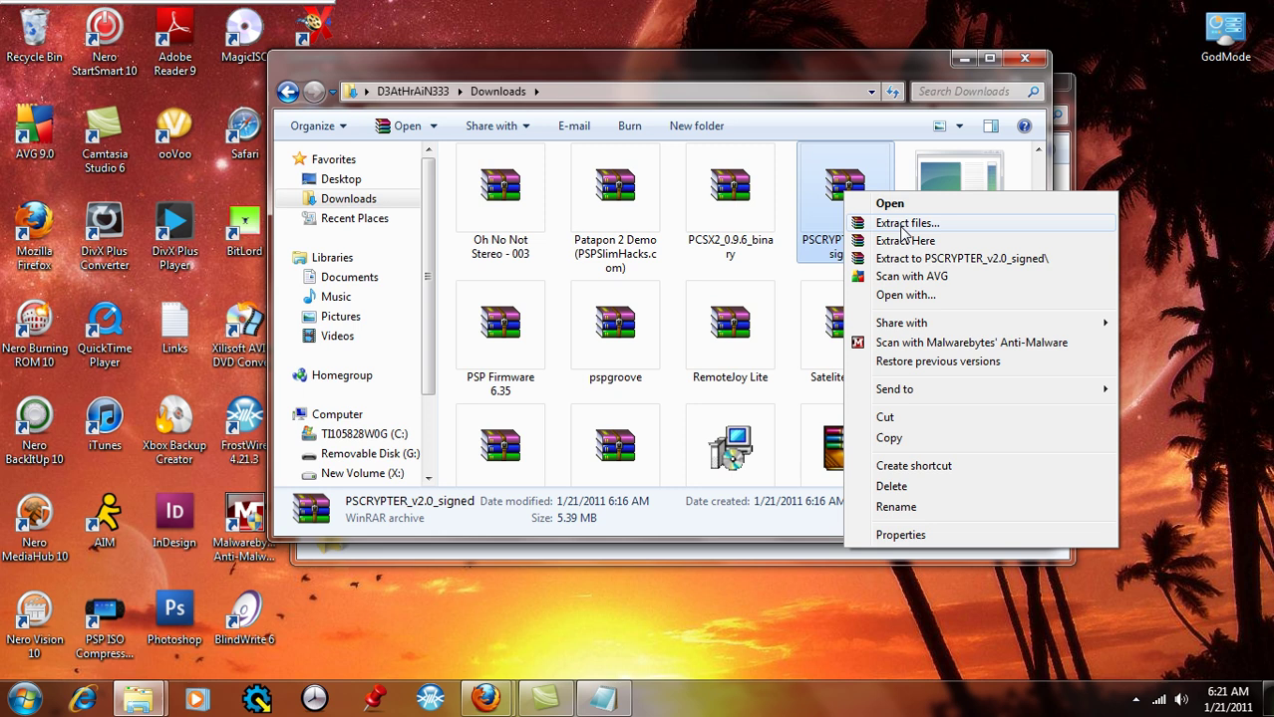
click(875, 190)
double_click(873, 191)
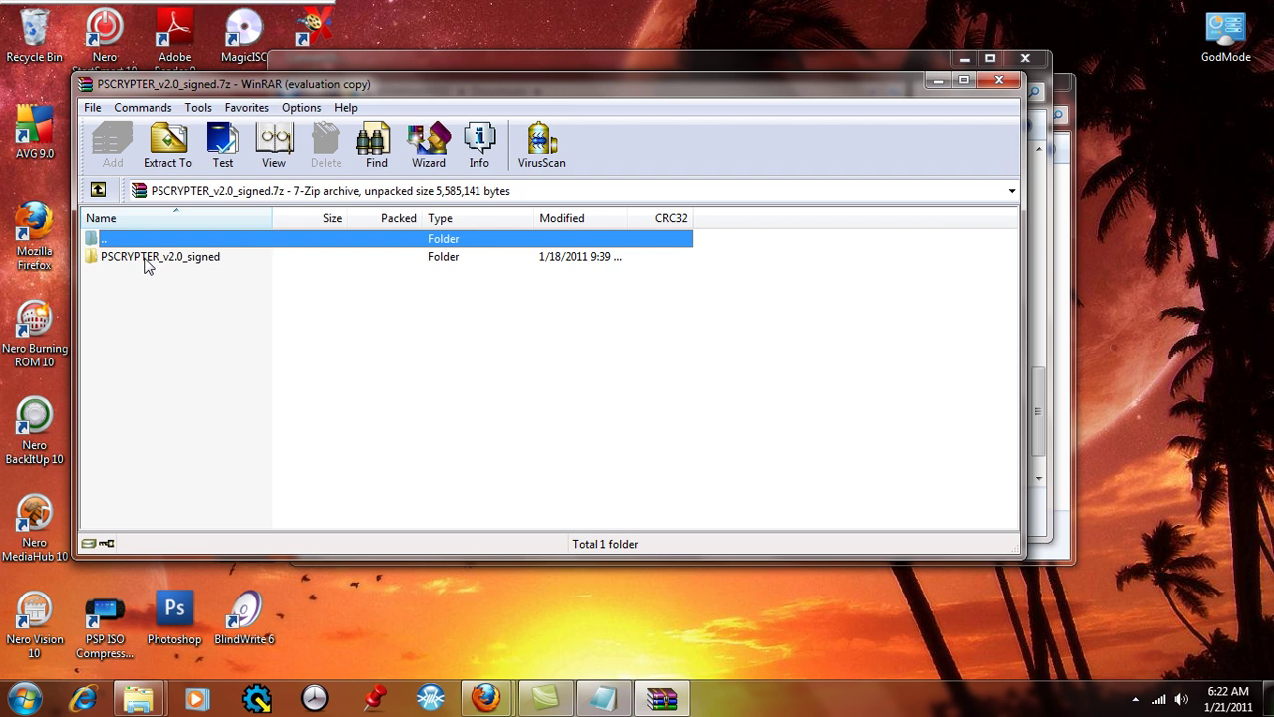
double_click(193, 262)
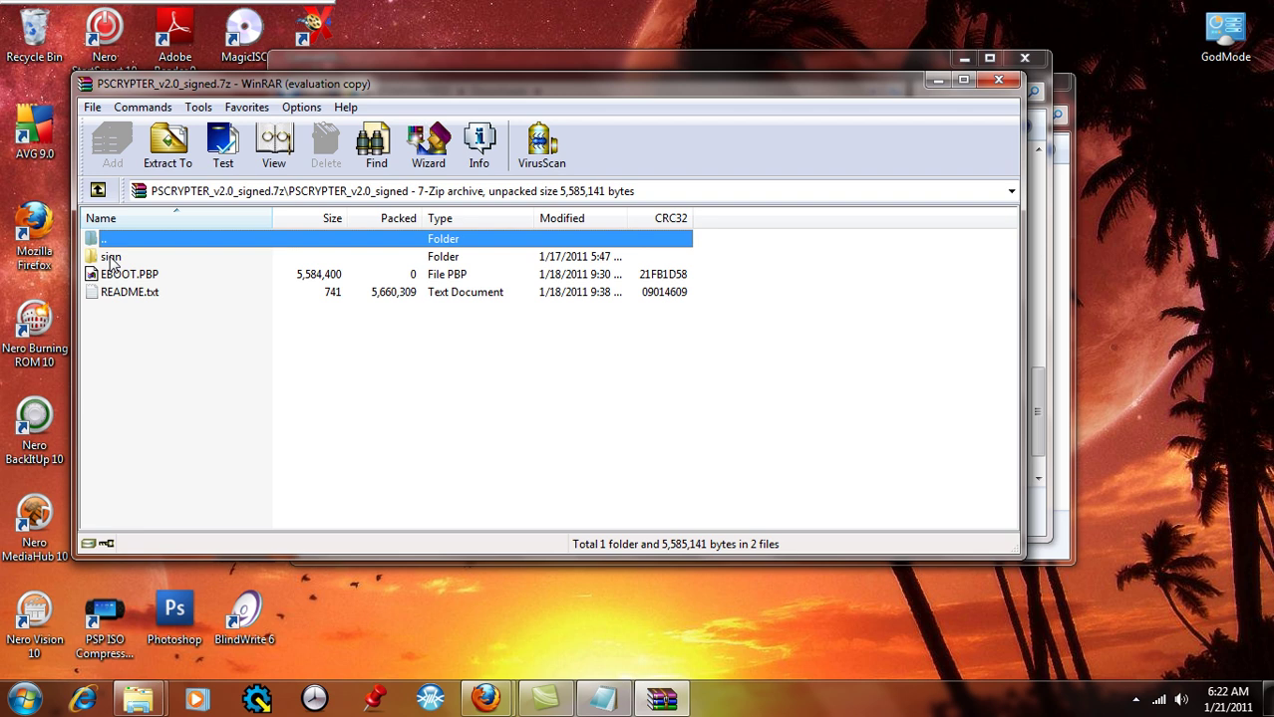
click(97, 190)
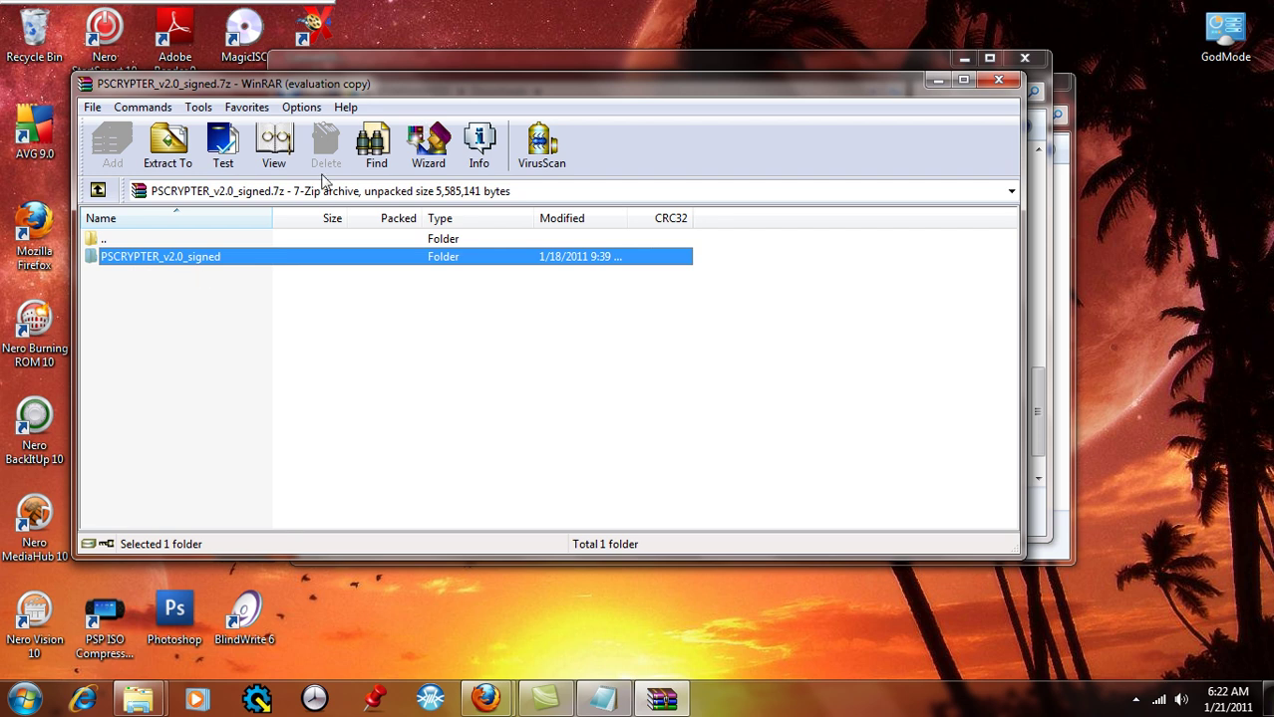
Step: Drag the PSCRYPTER_v2.0_signed folder from WinRAR into G:\PSP\GAME
drag(391, 88, 443, 239)
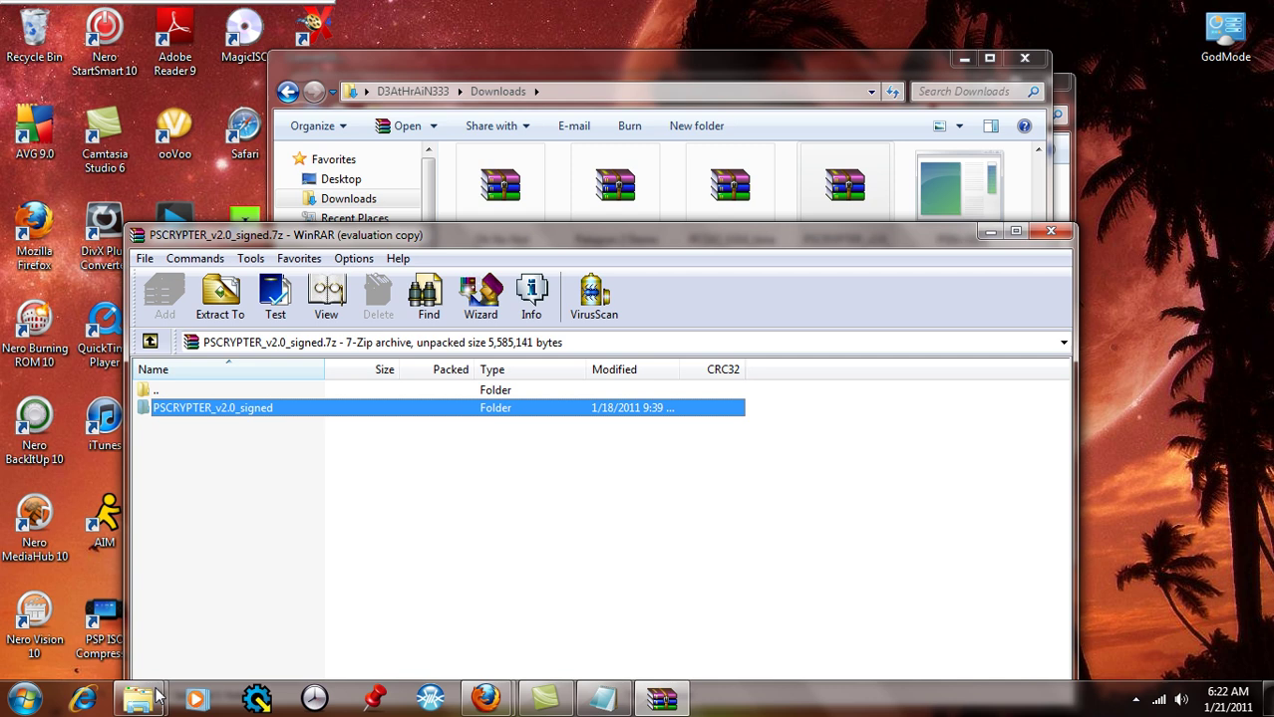
mouse_move(144, 702)
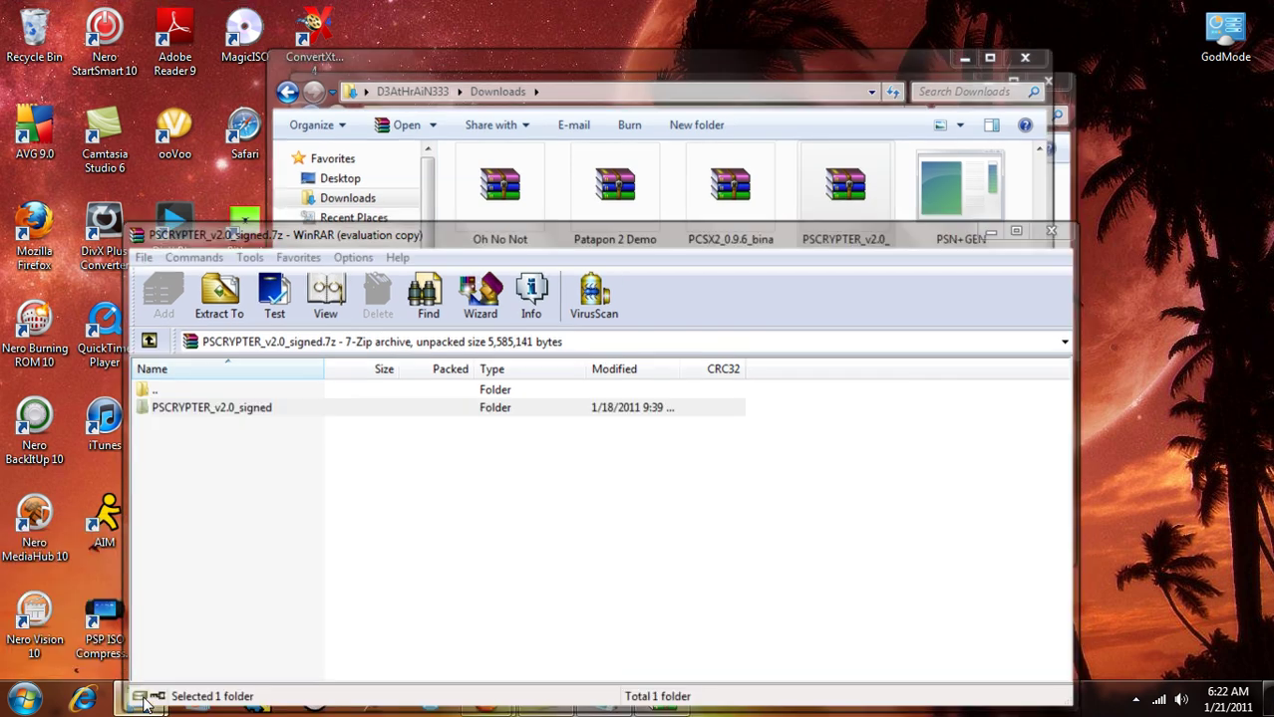
key(super+Tab)
key(super+Tab)
key(super+Tab)
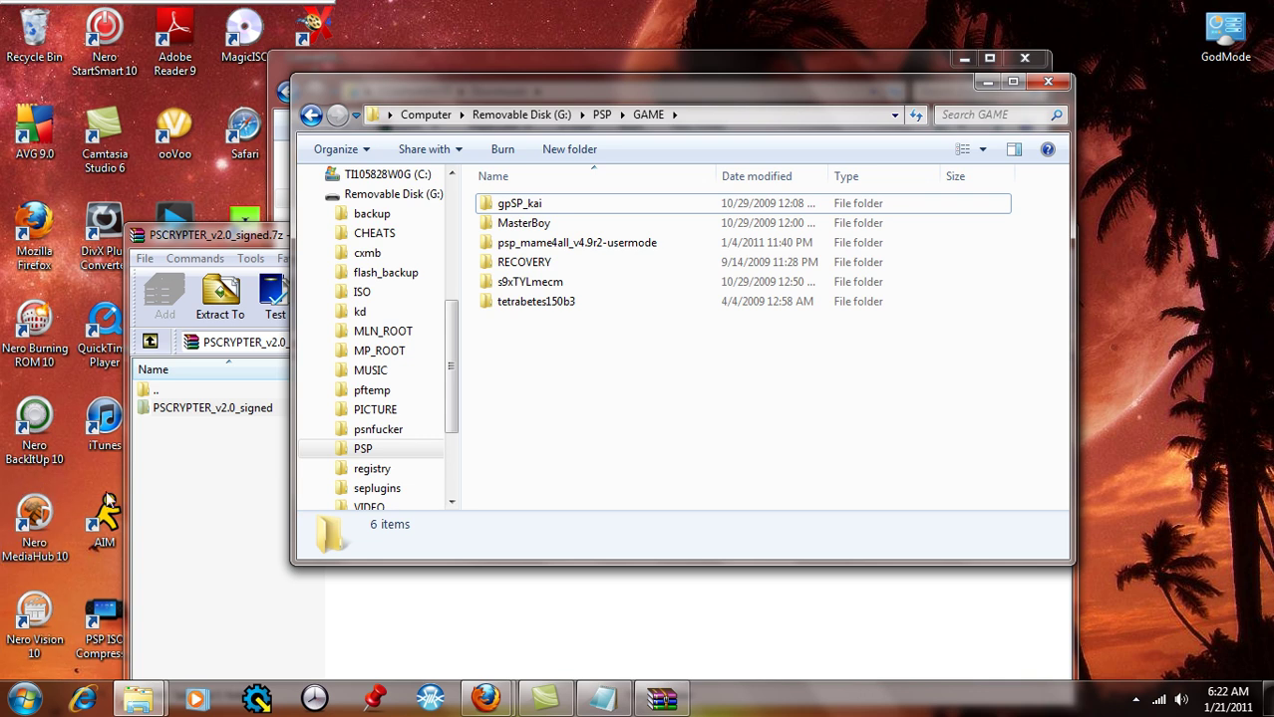
click(178, 509)
drag(207, 410, 645, 203)
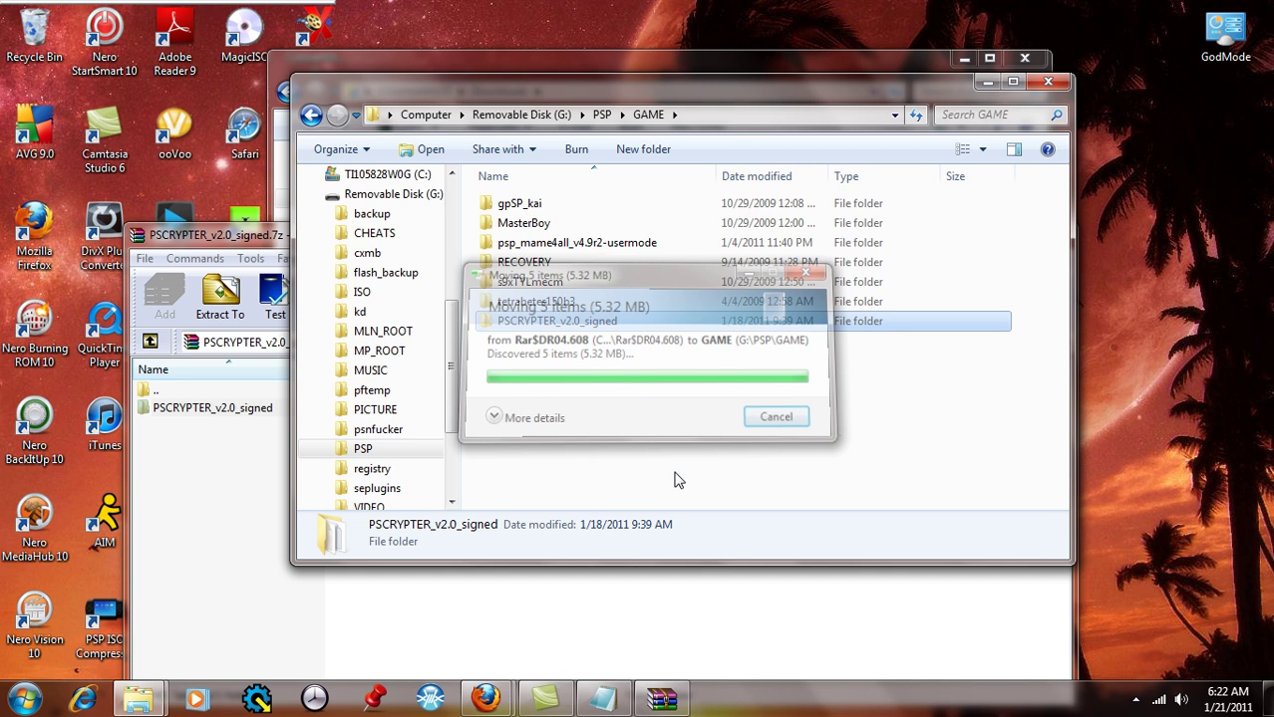
click(599, 399)
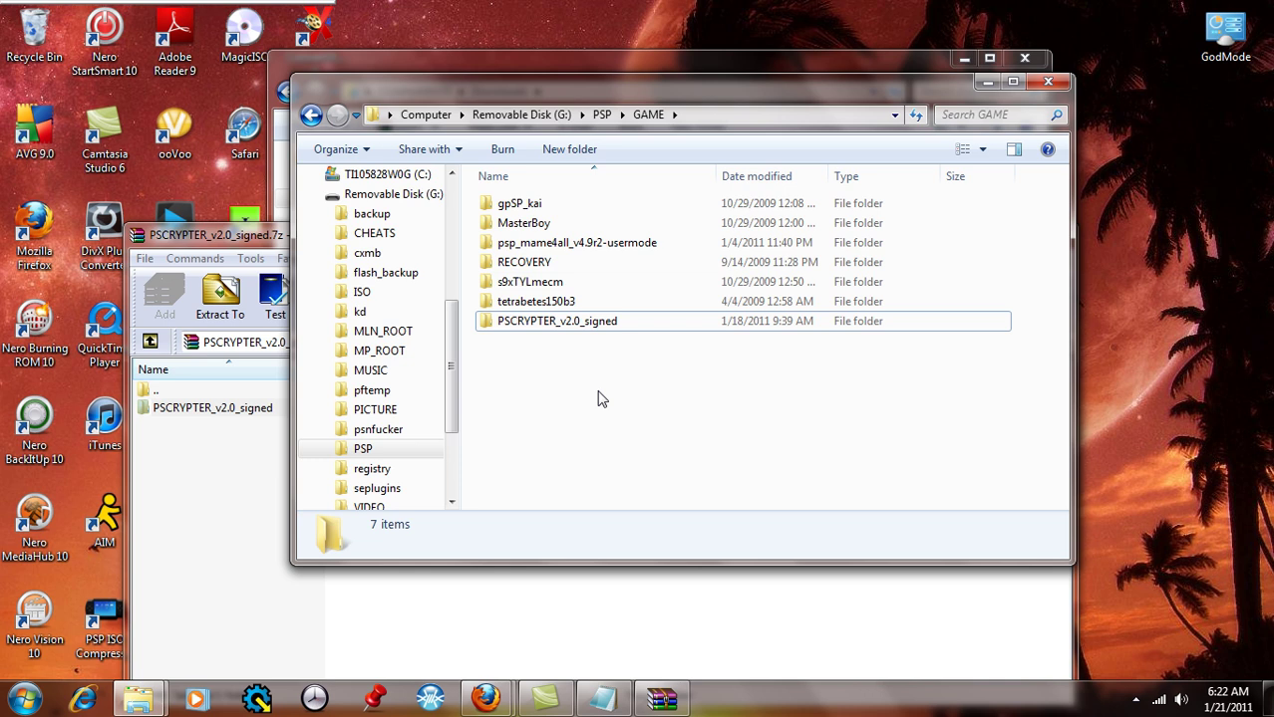
Step: Open PSCRYPTER_v2.0_signed\sign and view the empty 'place here your EBOOT.PBP file' note
double_click(588, 328)
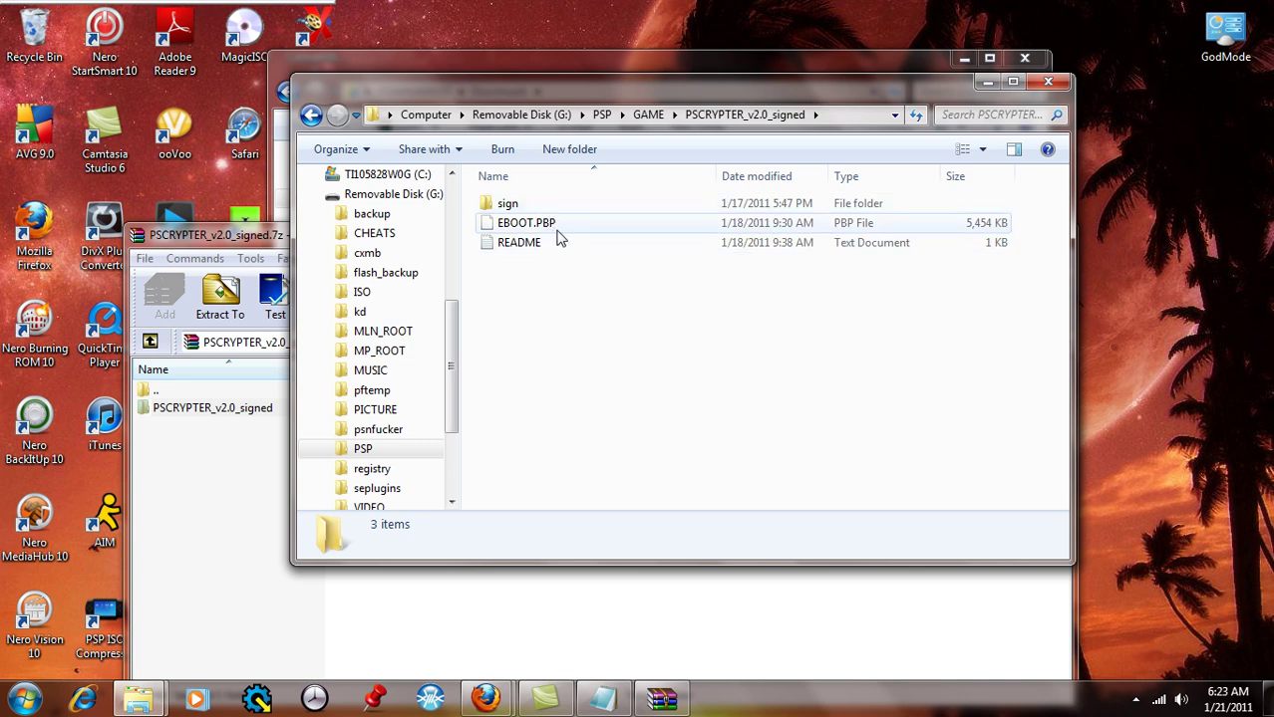
double_click(526, 207)
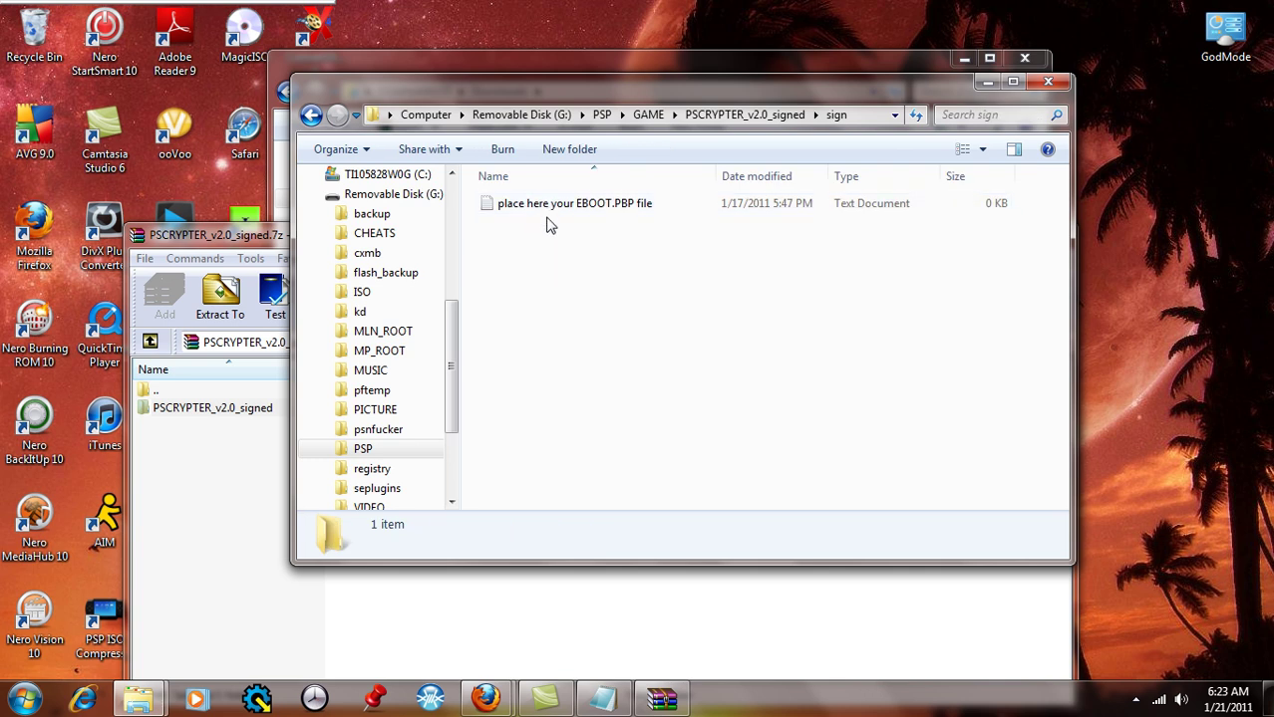
double_click(562, 209)
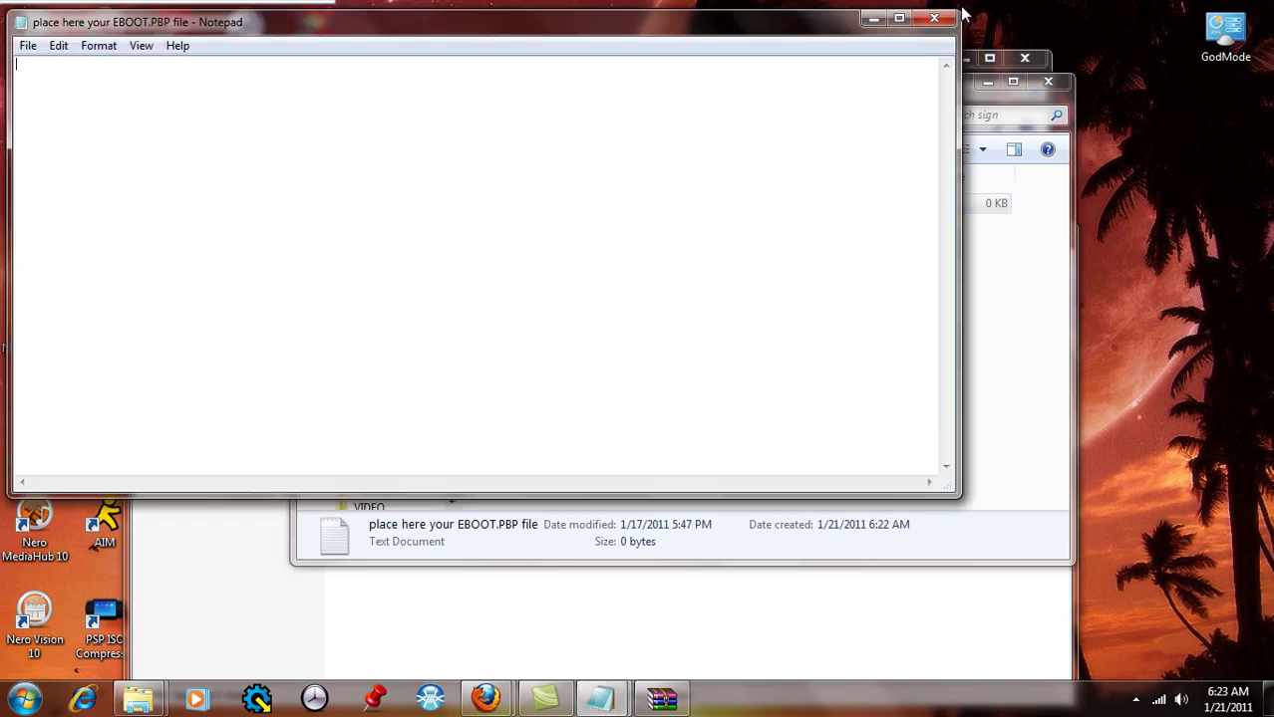
click(934, 18)
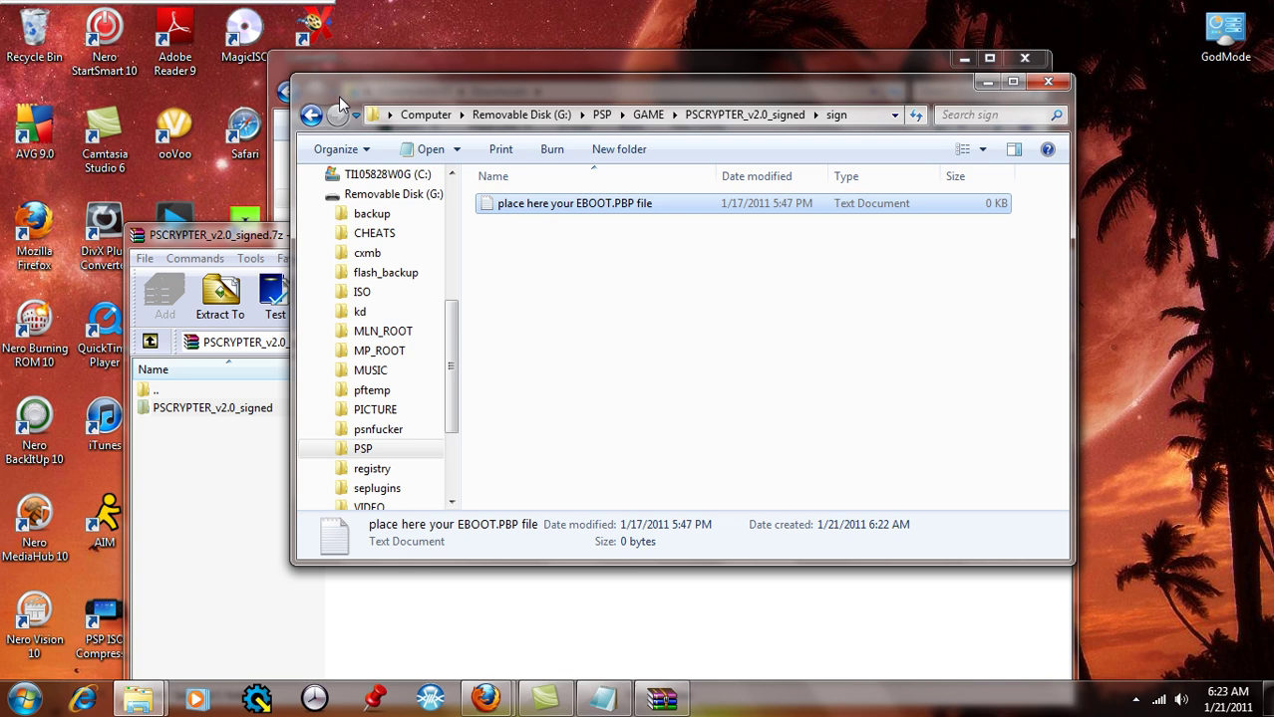
Step: Copy EBOOT.PBP from the GAME\RECOVERY folder
click(312, 116)
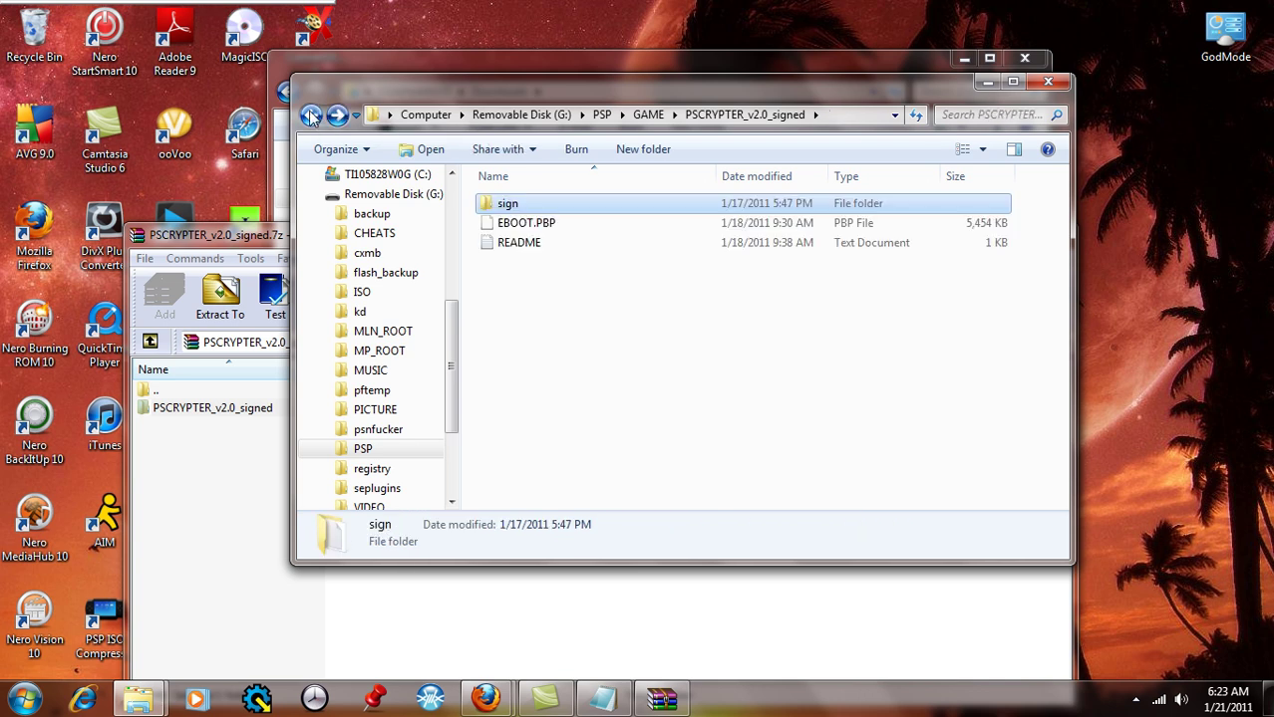
click(311, 116)
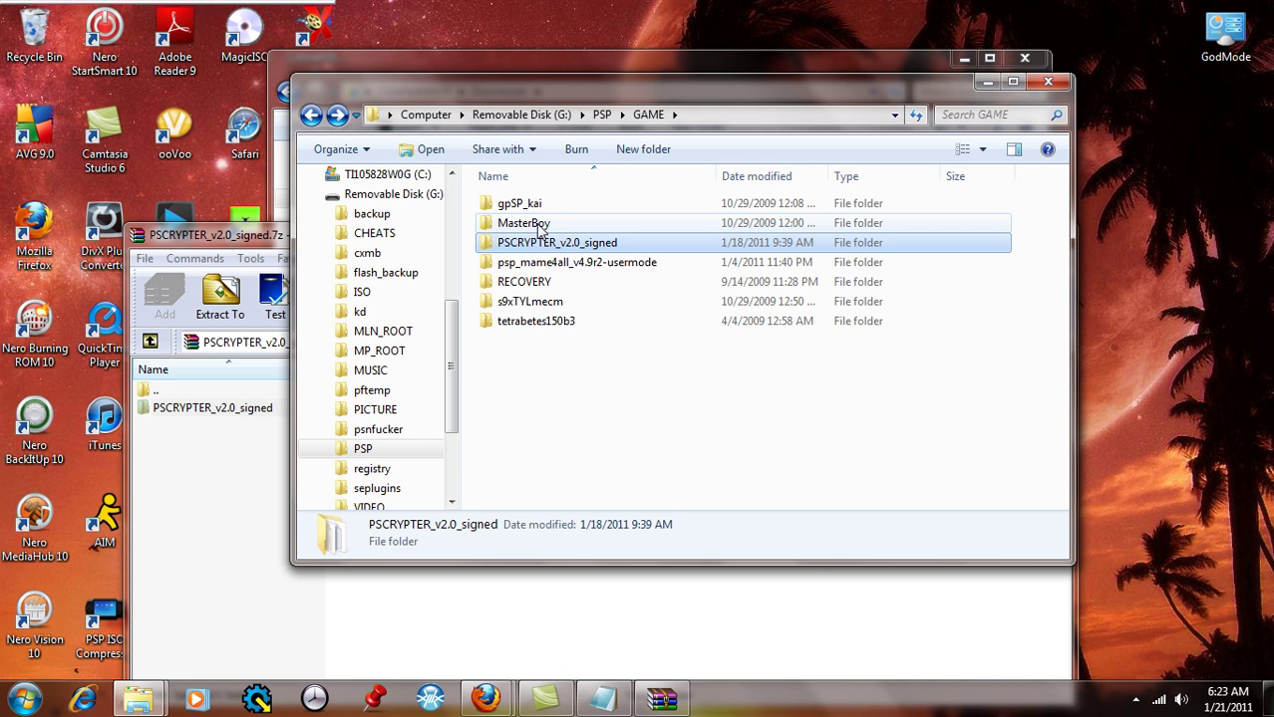
mouse_move(538, 228)
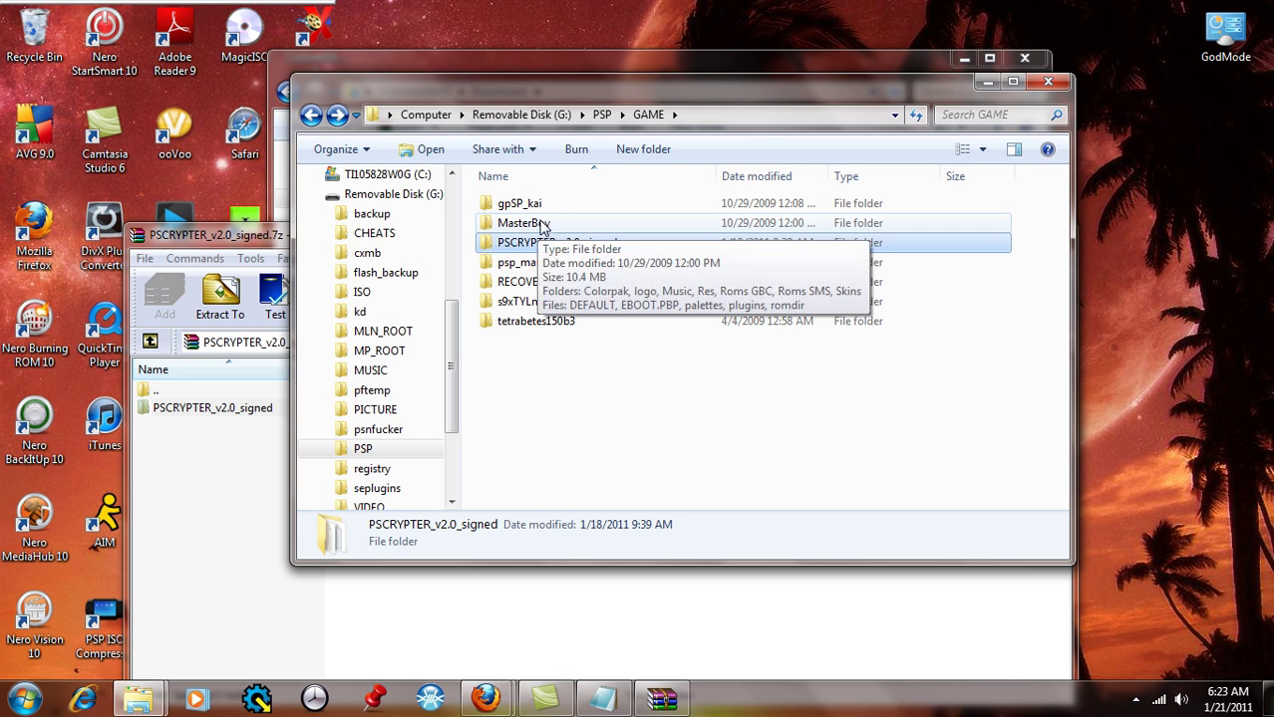
mouse_move(518, 291)
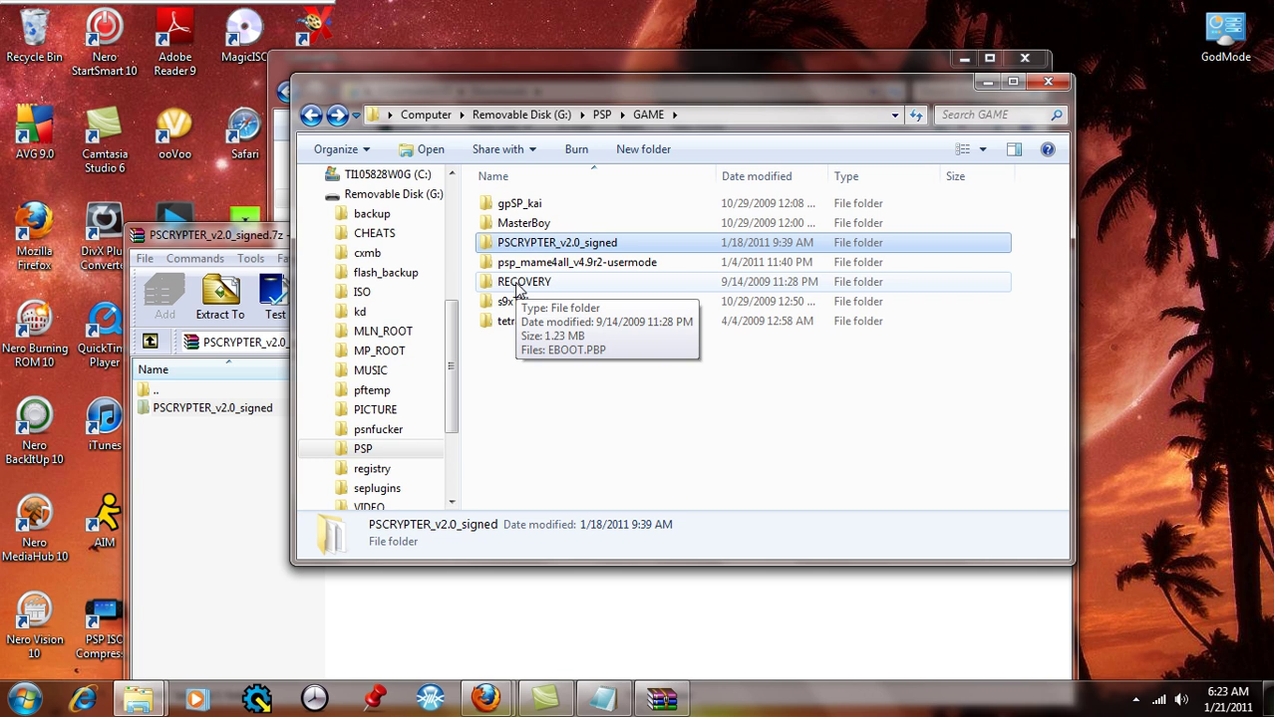
double_click(518, 288)
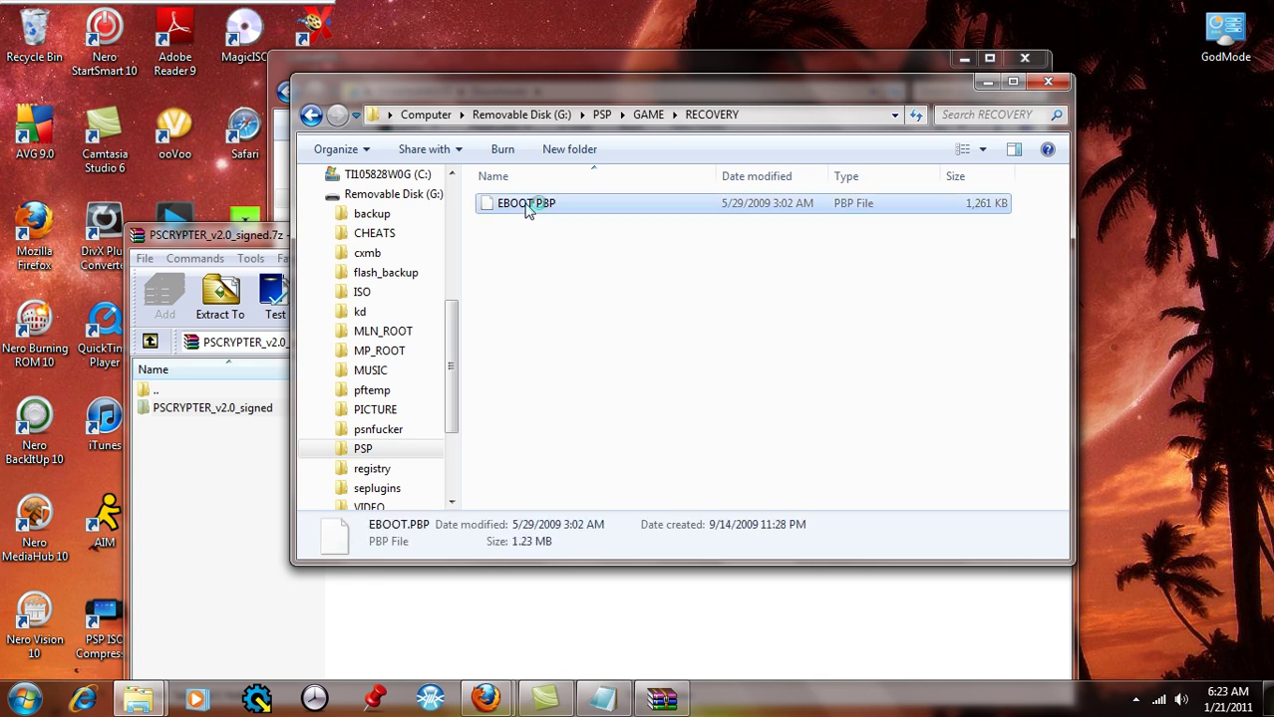
right_click(526, 207)
click(566, 399)
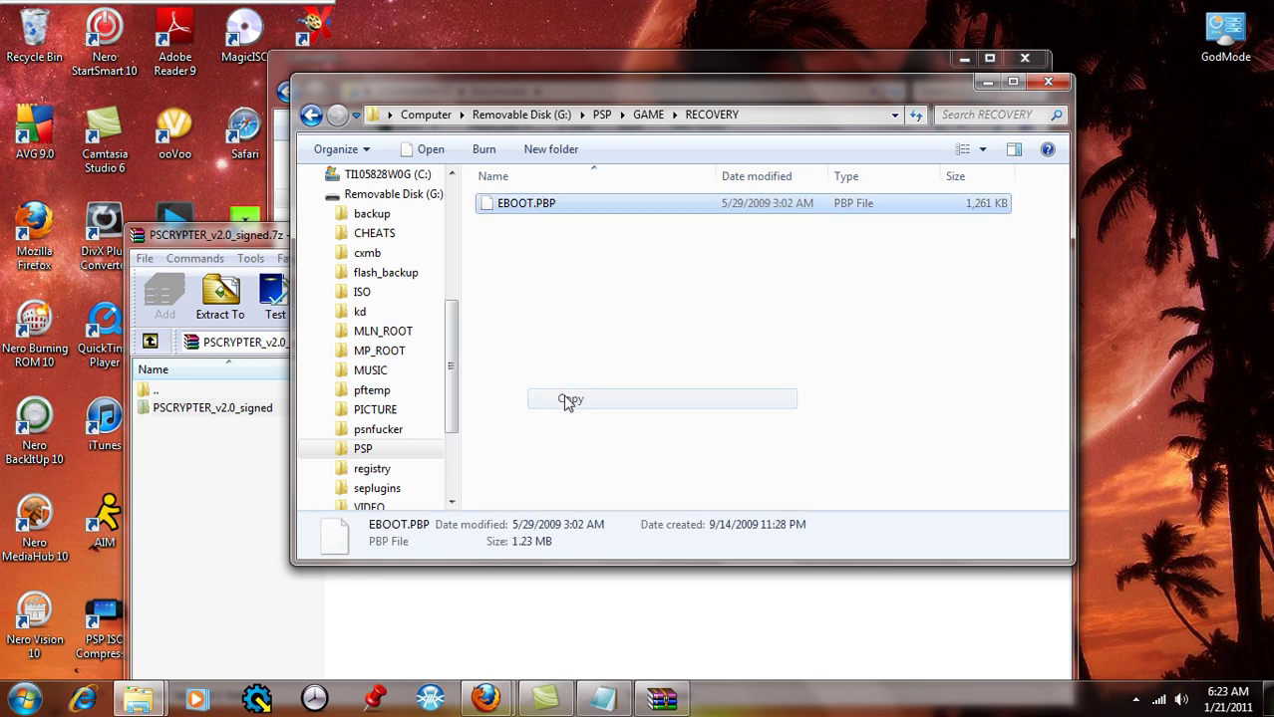
Step: Paste EBOOT.PBP into PSCRYPTER_v2.0_signed\sign
click(311, 116)
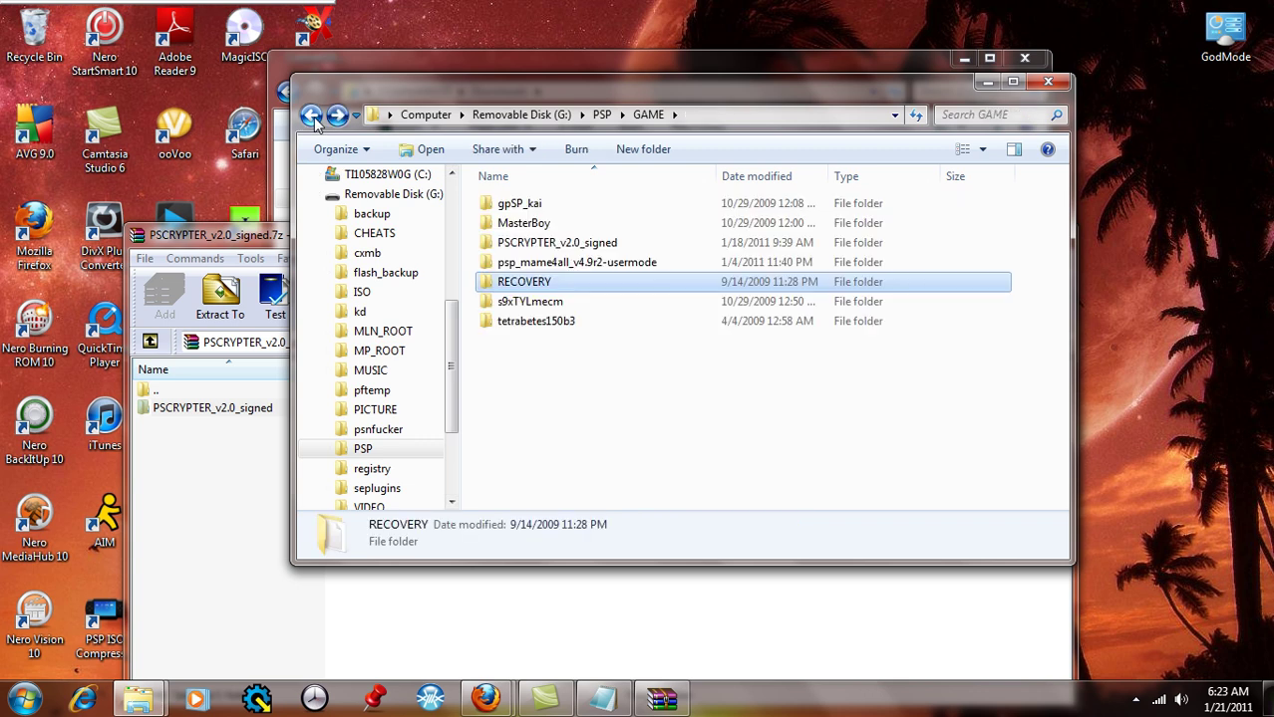
double_click(561, 242)
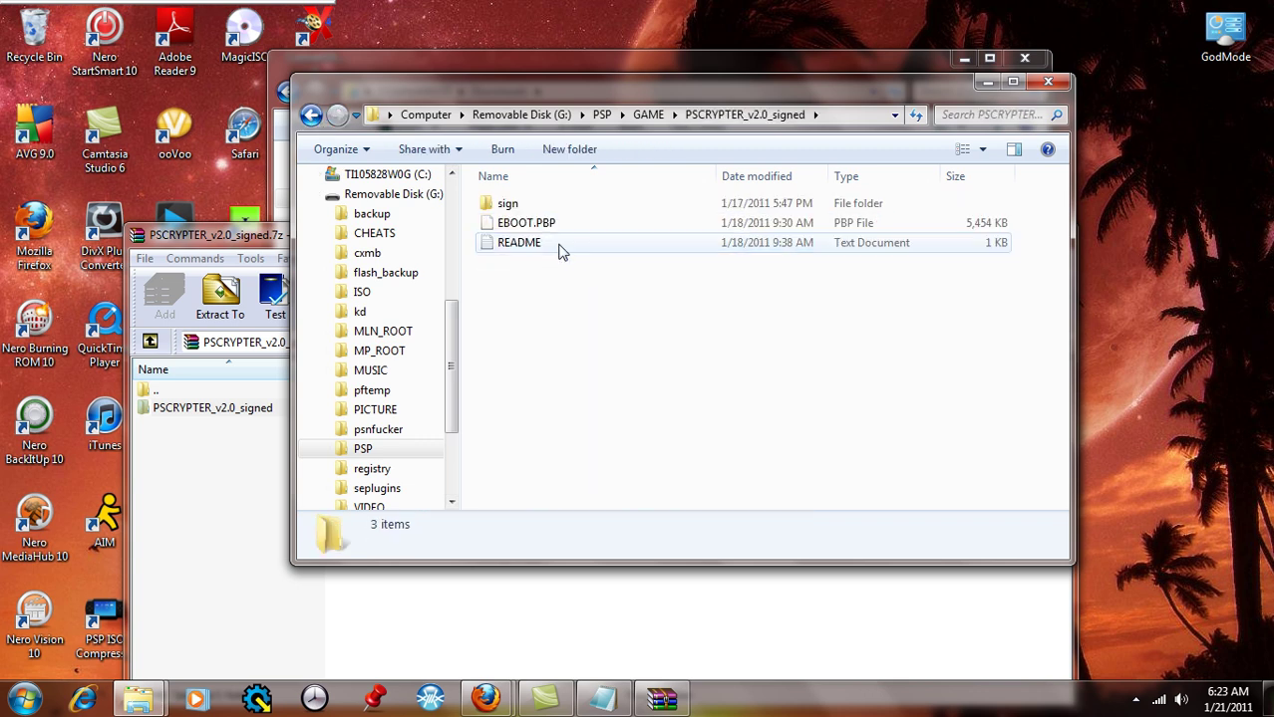
double_click(508, 205)
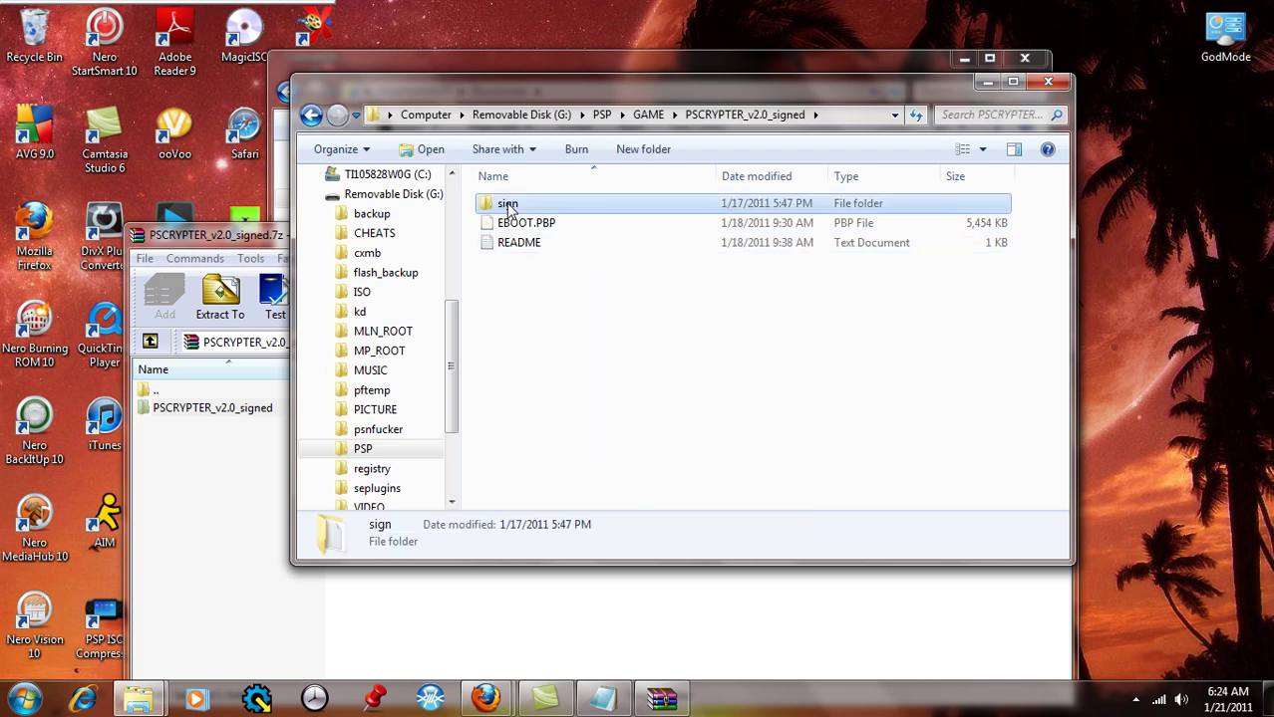
right_click(531, 318)
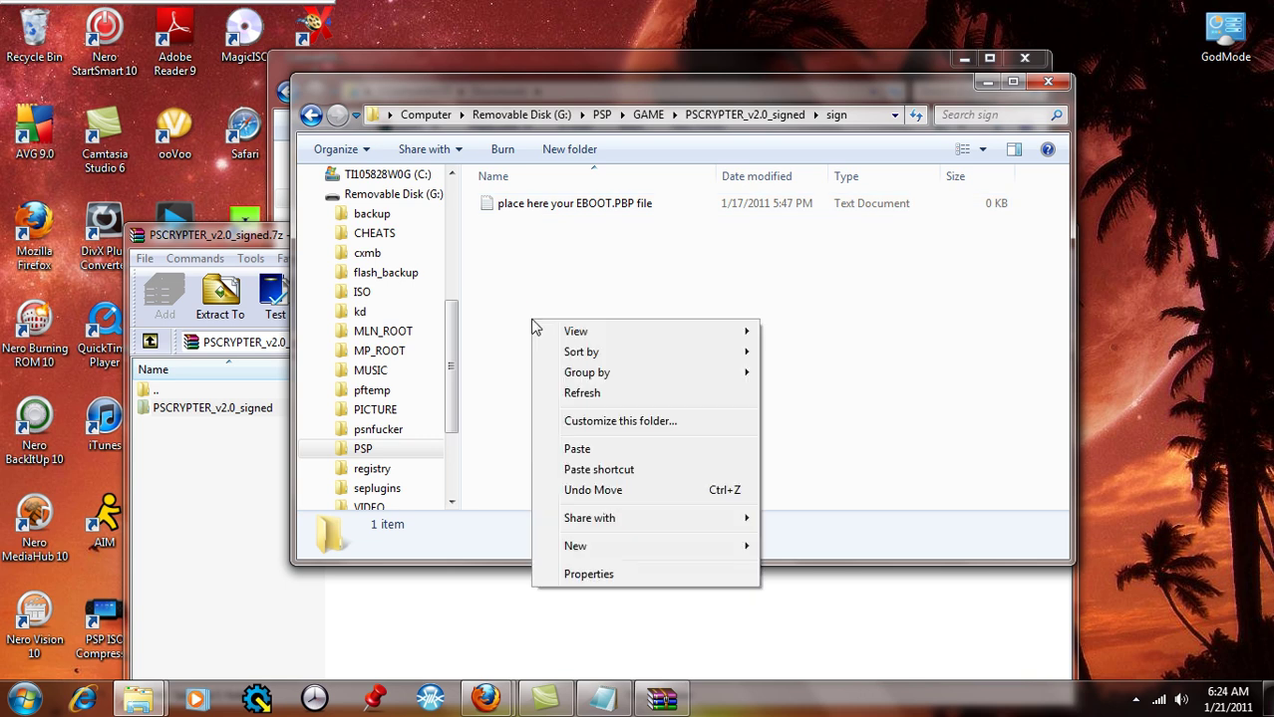
click(577, 450)
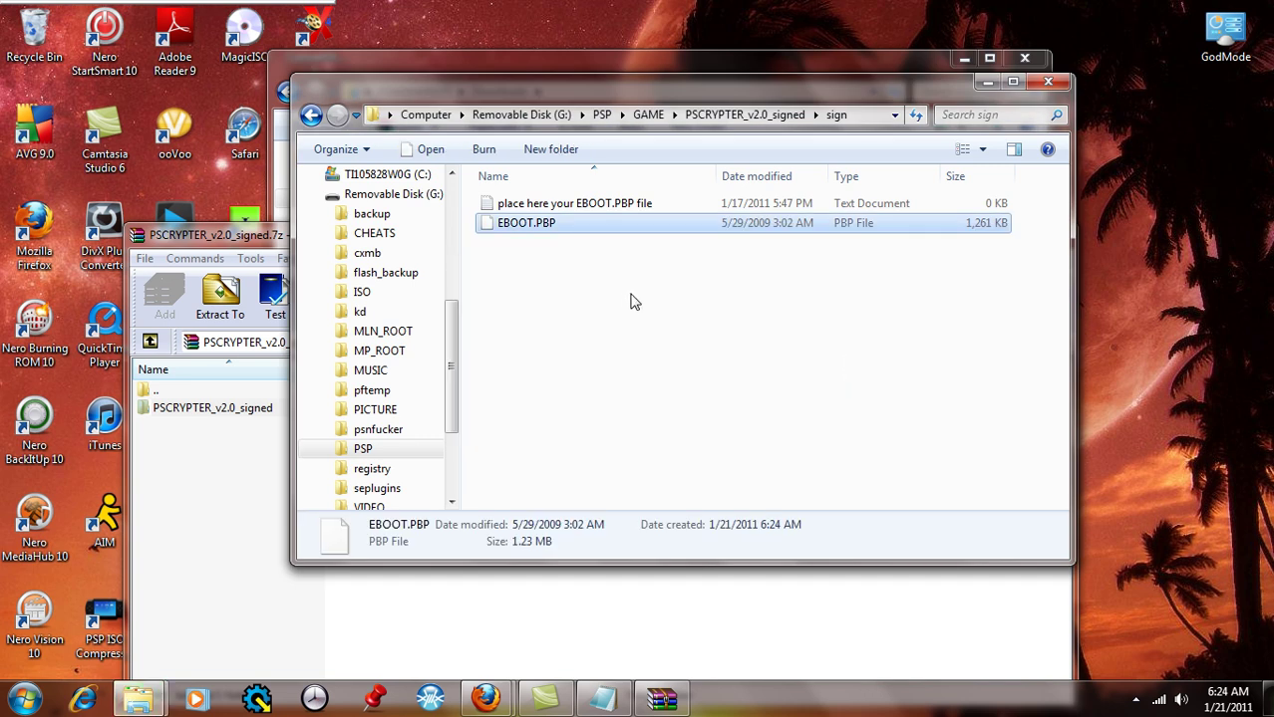
Step: Recheck RECOVERY and PSCRYPTER_v2.0_signed, then close the removable disk window
click(311, 115)
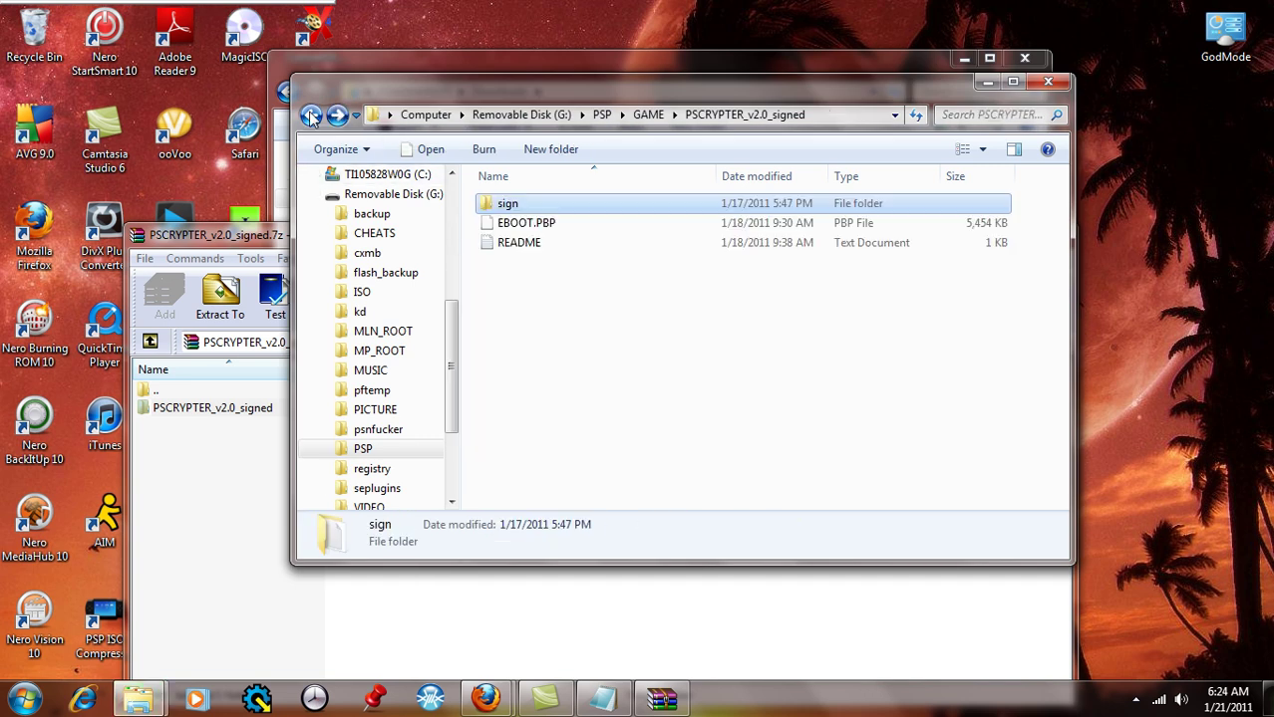
click(311, 114)
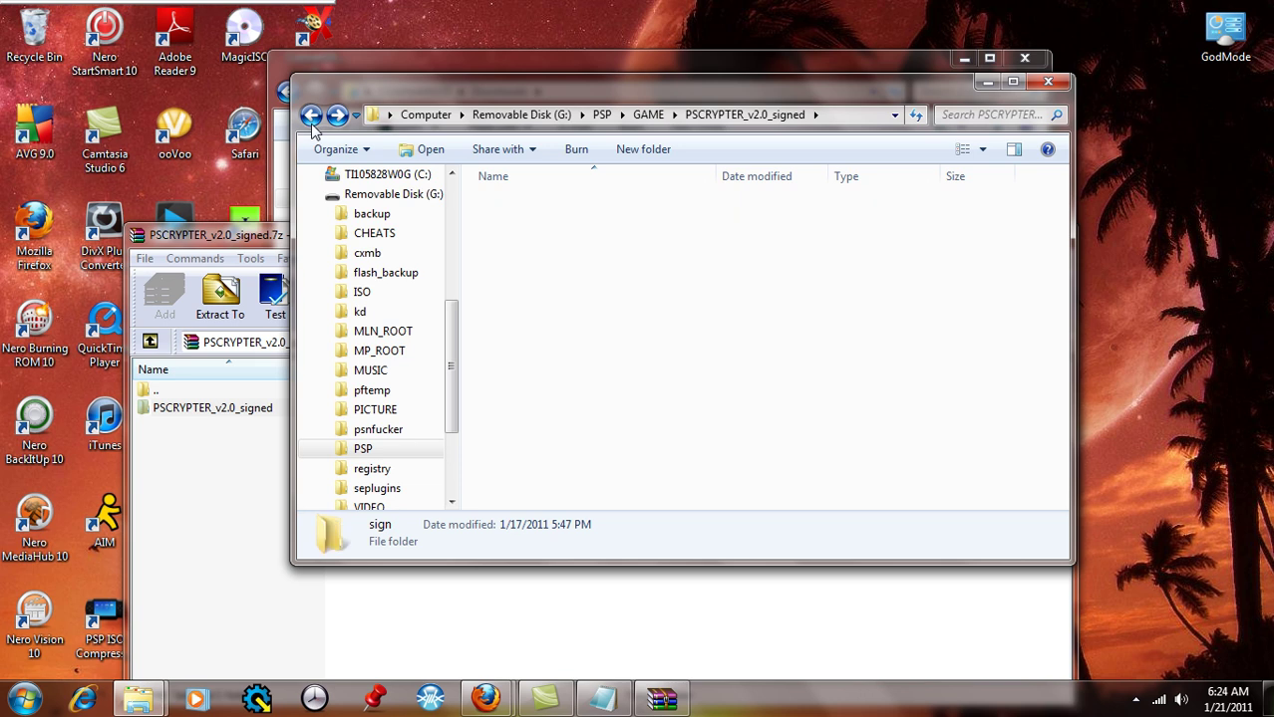
double_click(513, 282)
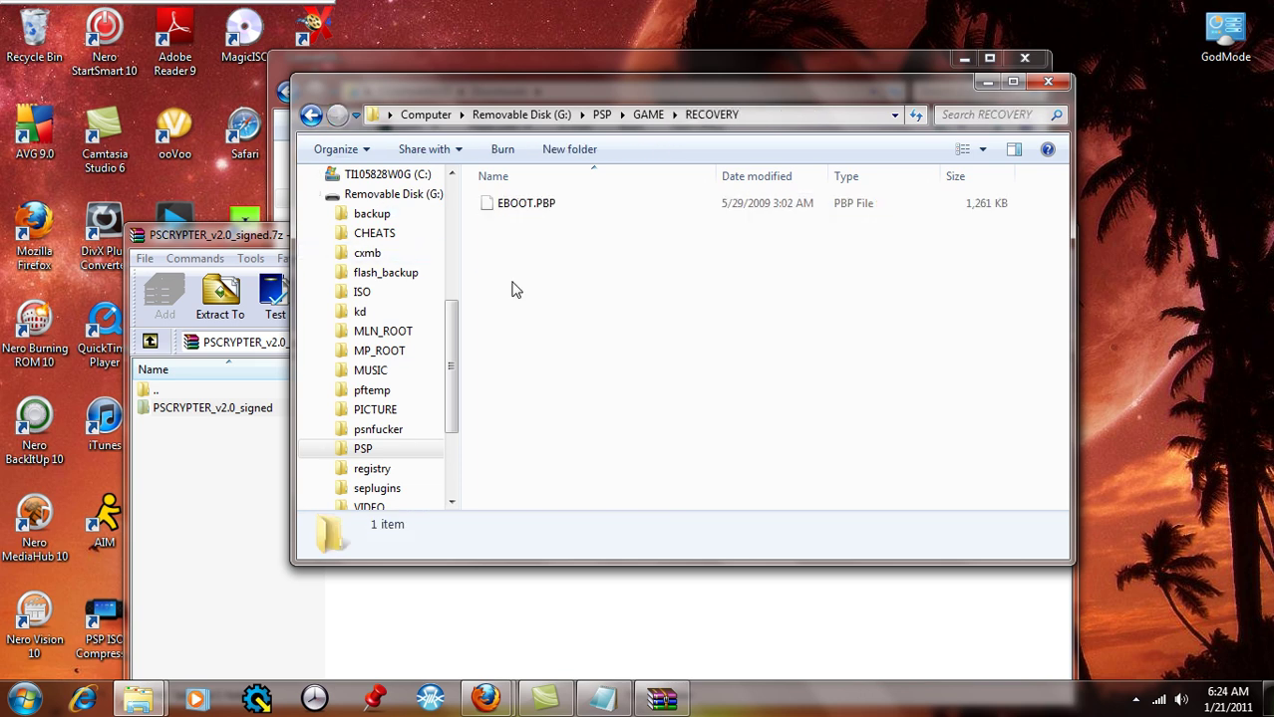
click(311, 115)
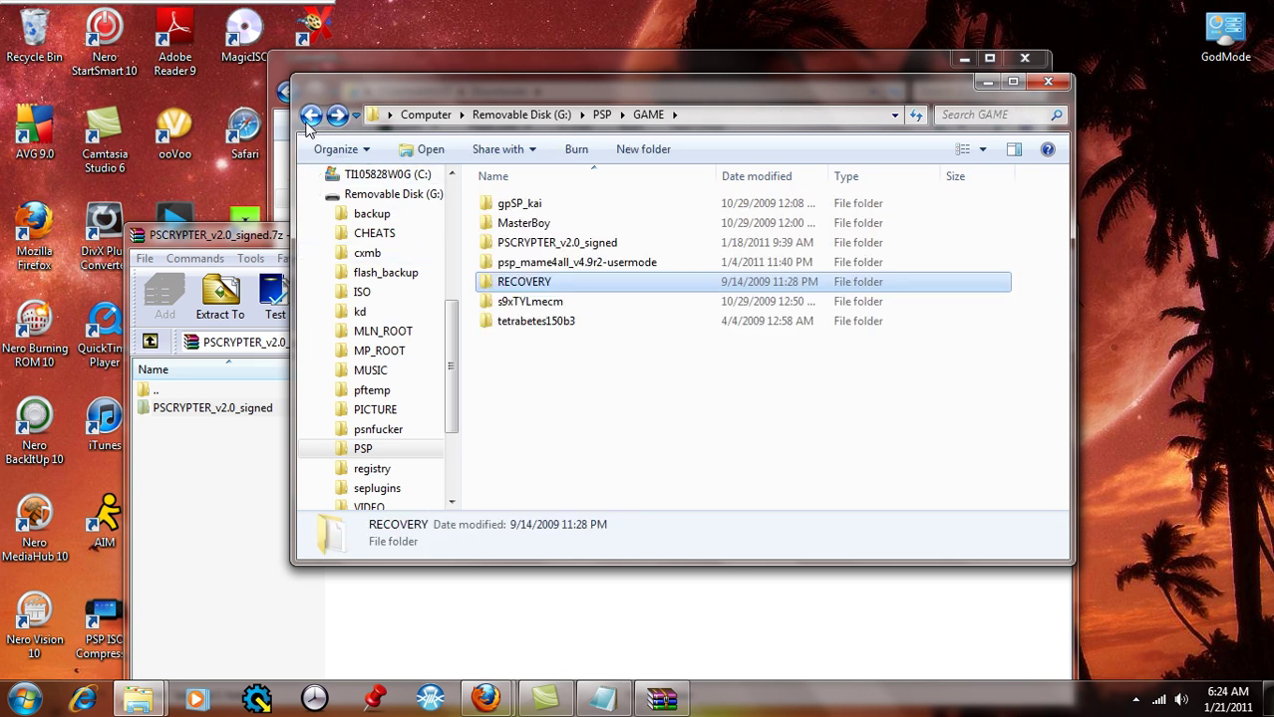
double_click(534, 242)
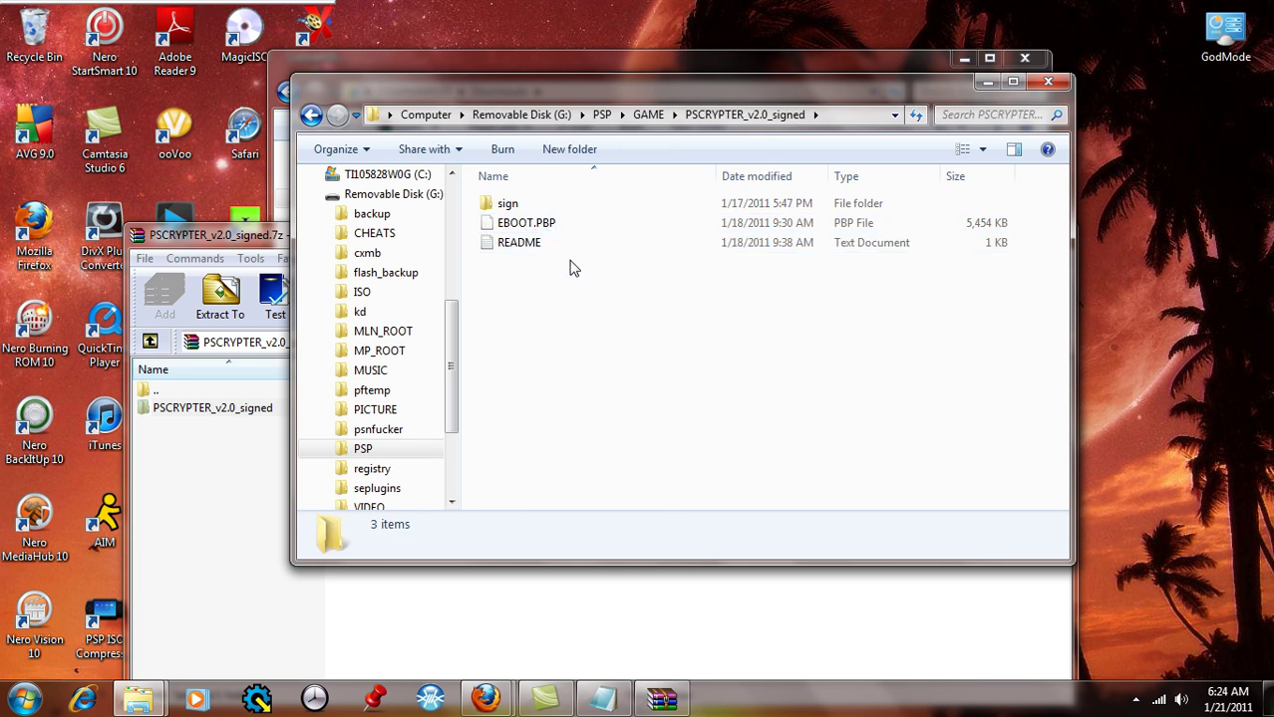
click(1051, 82)
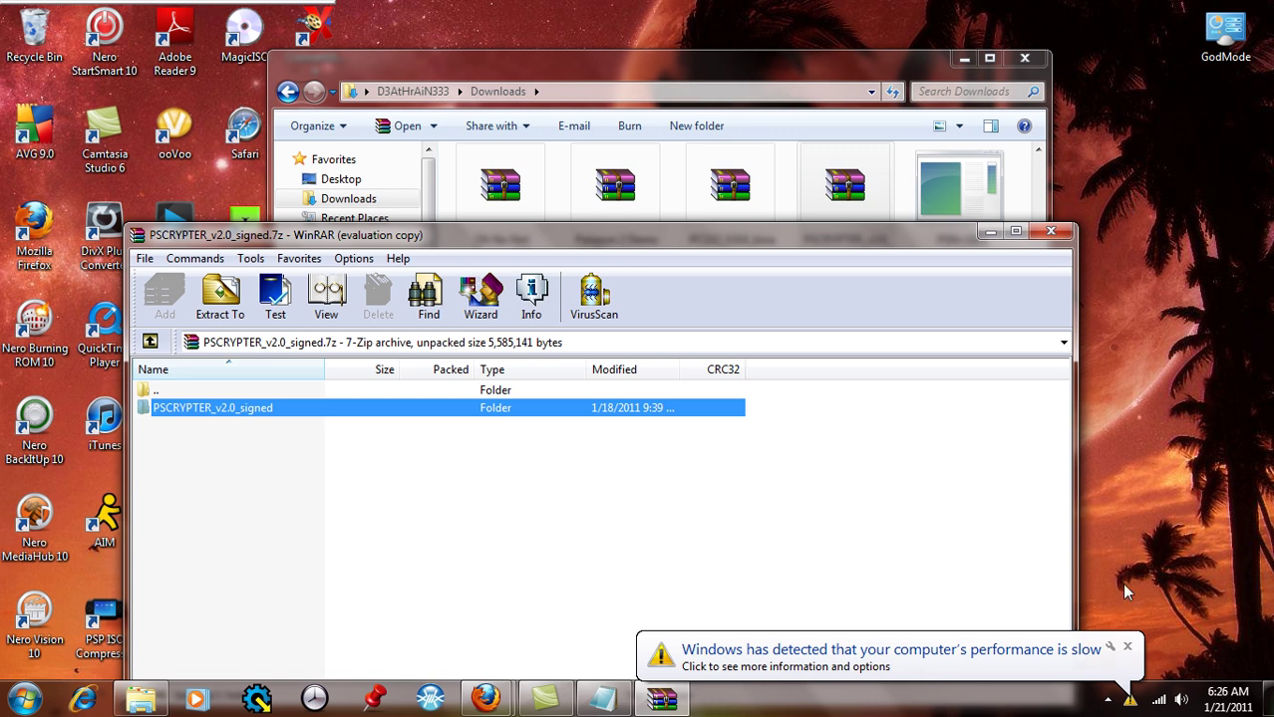
Step: Close the 'performance is slow' tray balloon
click(1129, 643)
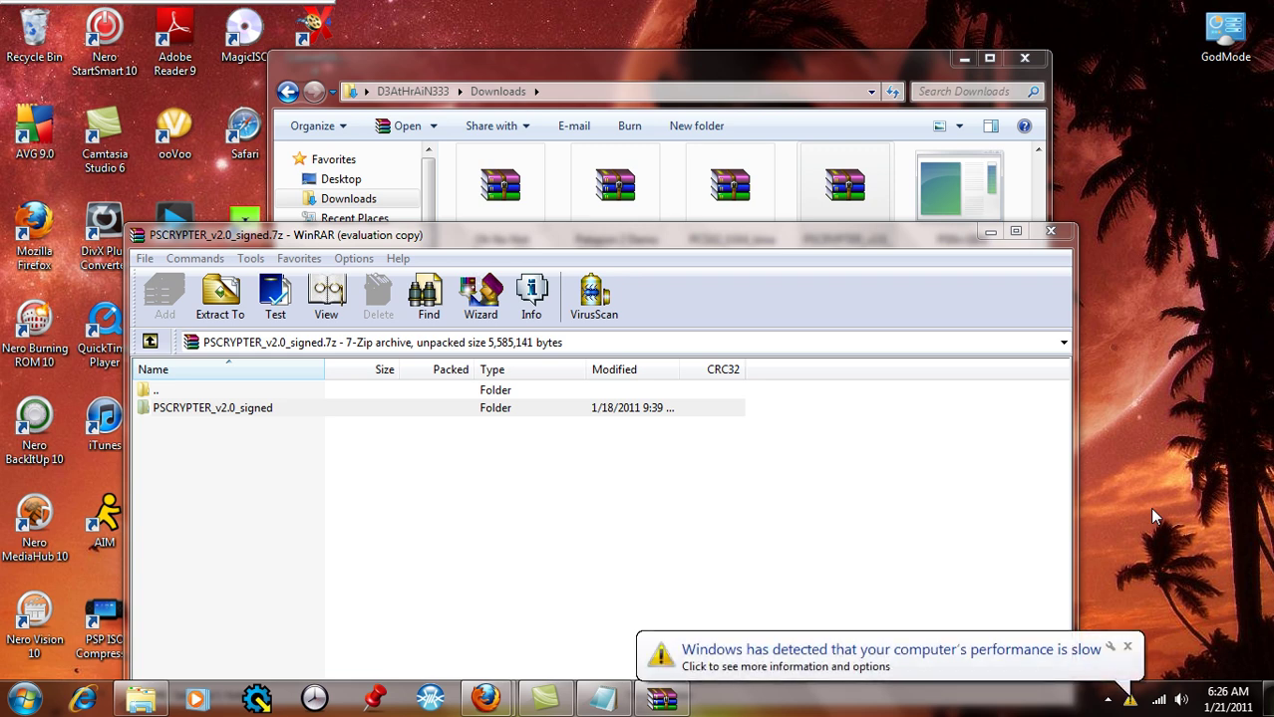
click(1127, 647)
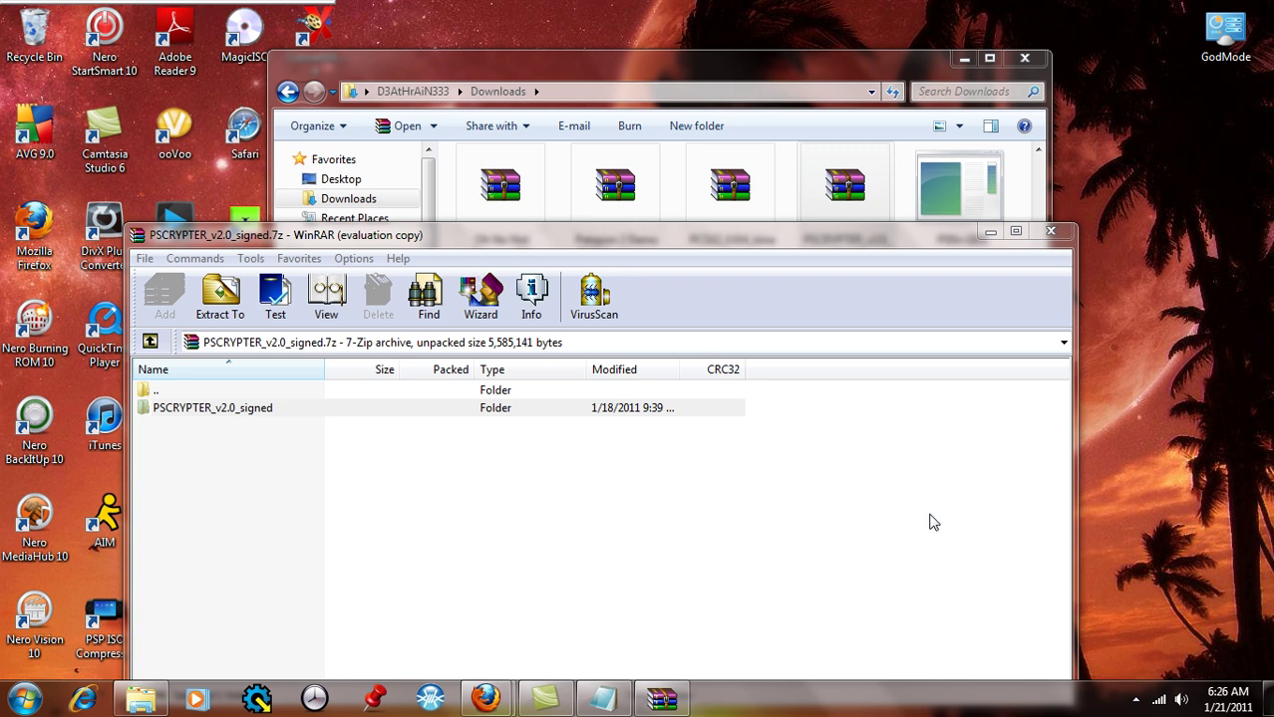
mouse_move(501, 692)
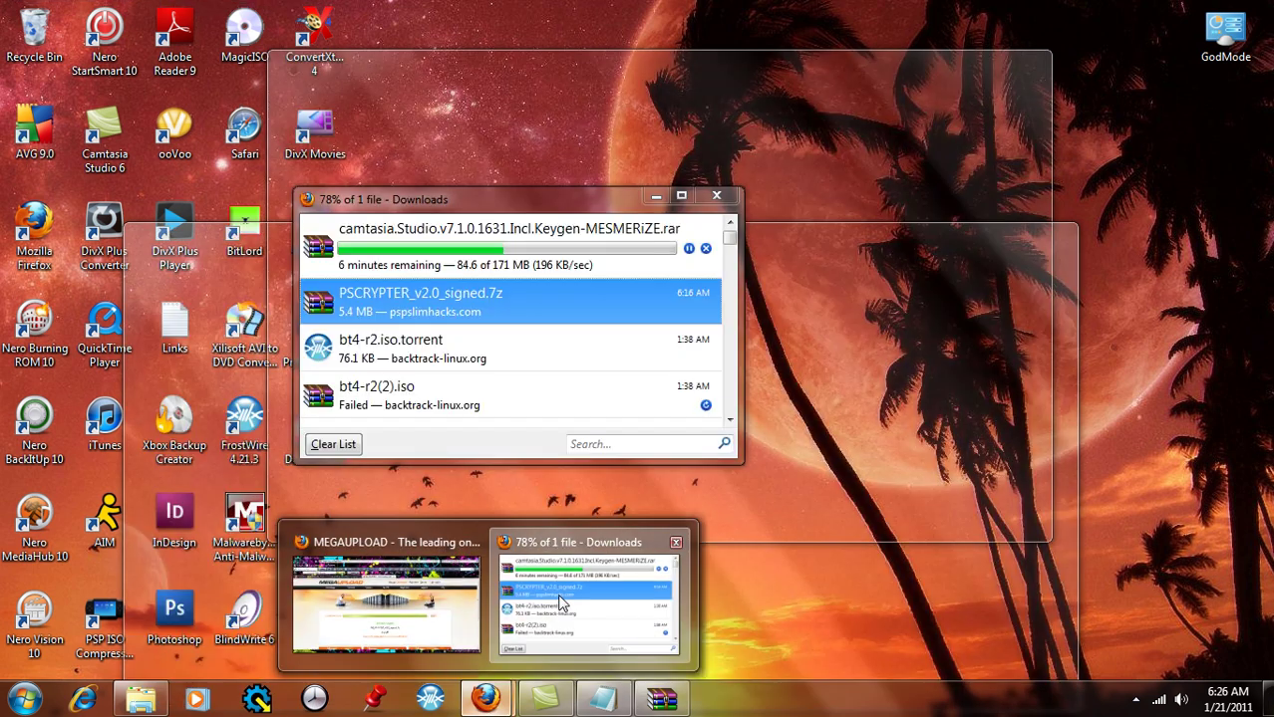
click(561, 603)
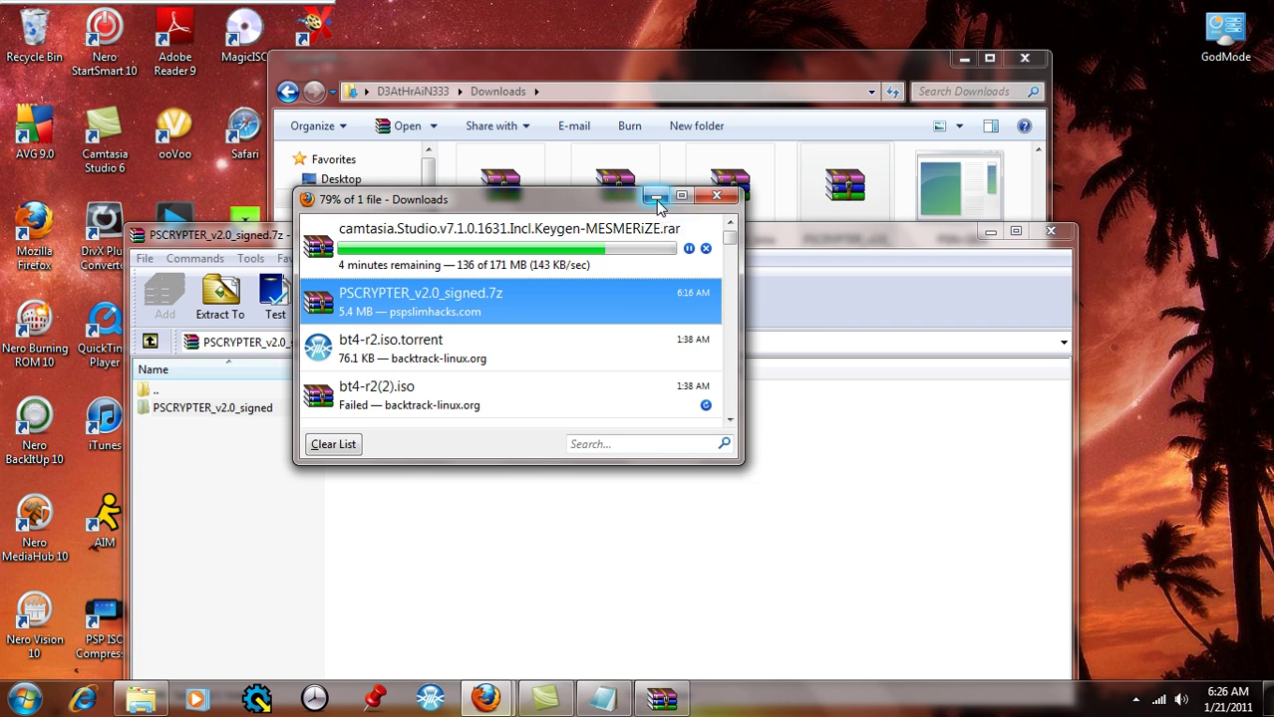
click(657, 199)
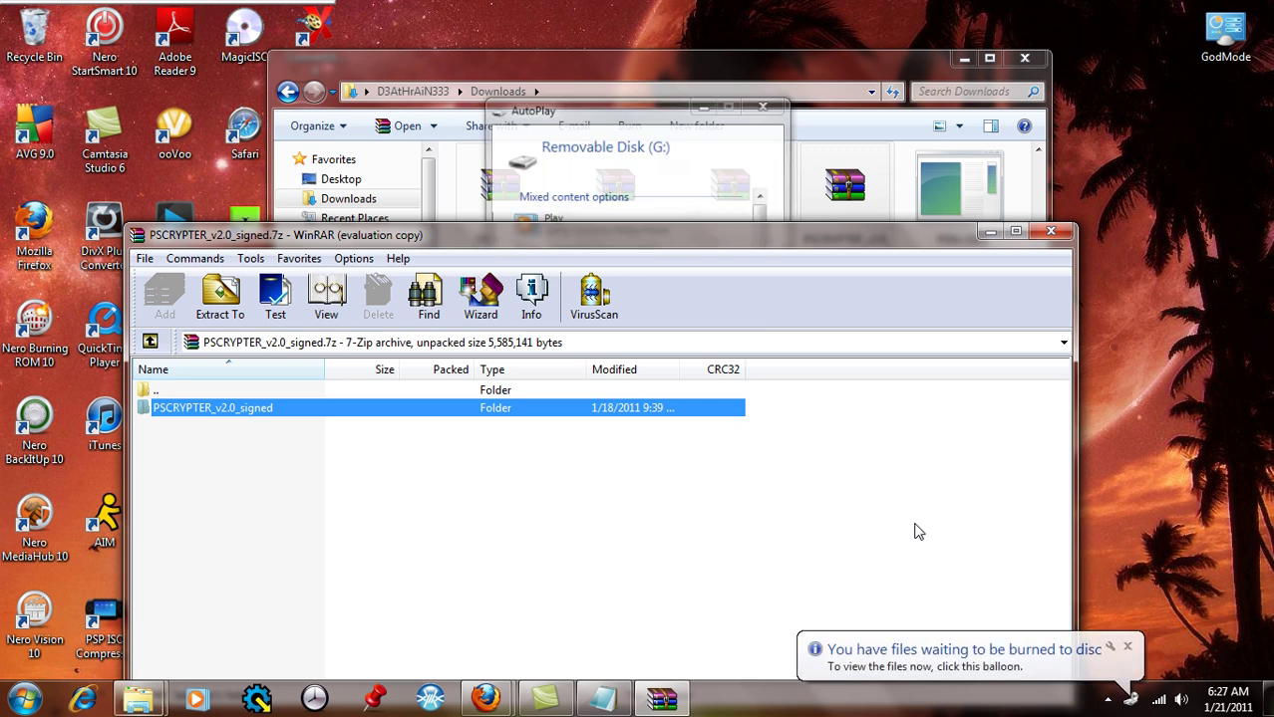
Step: Reopen Removable Disk (G:) and browse to PSP\GAME\PSCRYPTER_v2.0_signed\sign
click(621, 106)
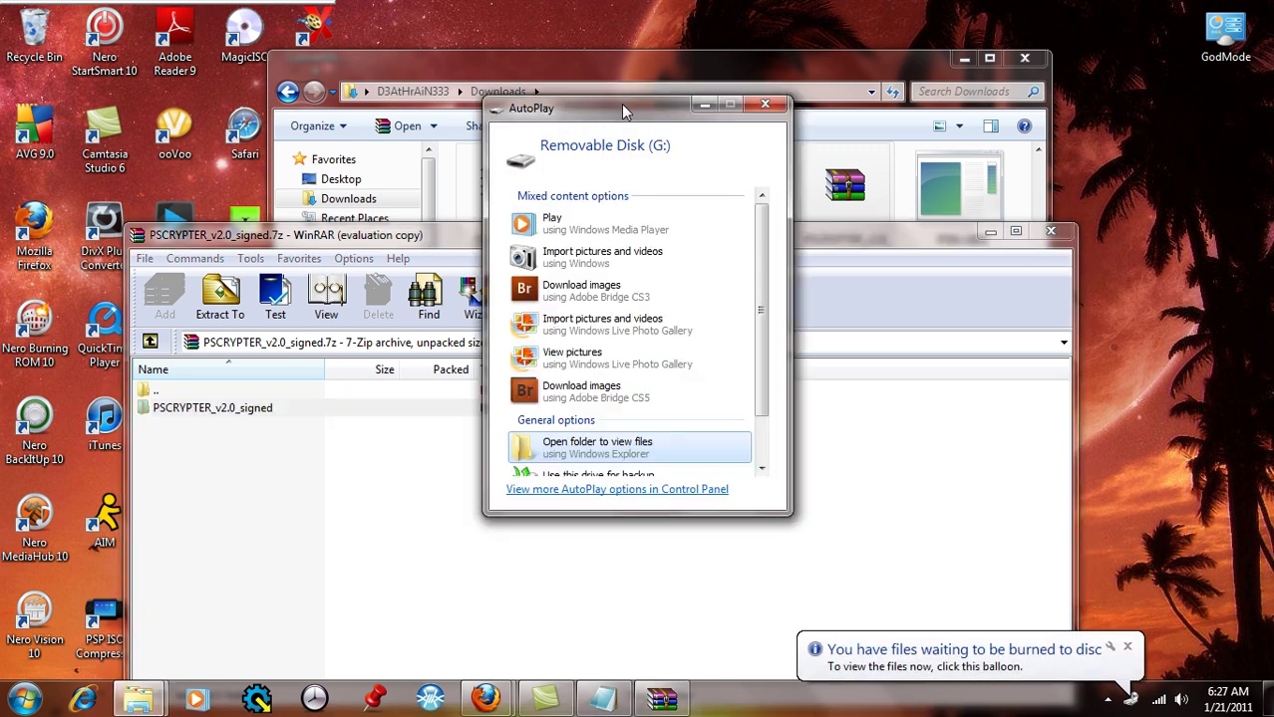
click(581, 448)
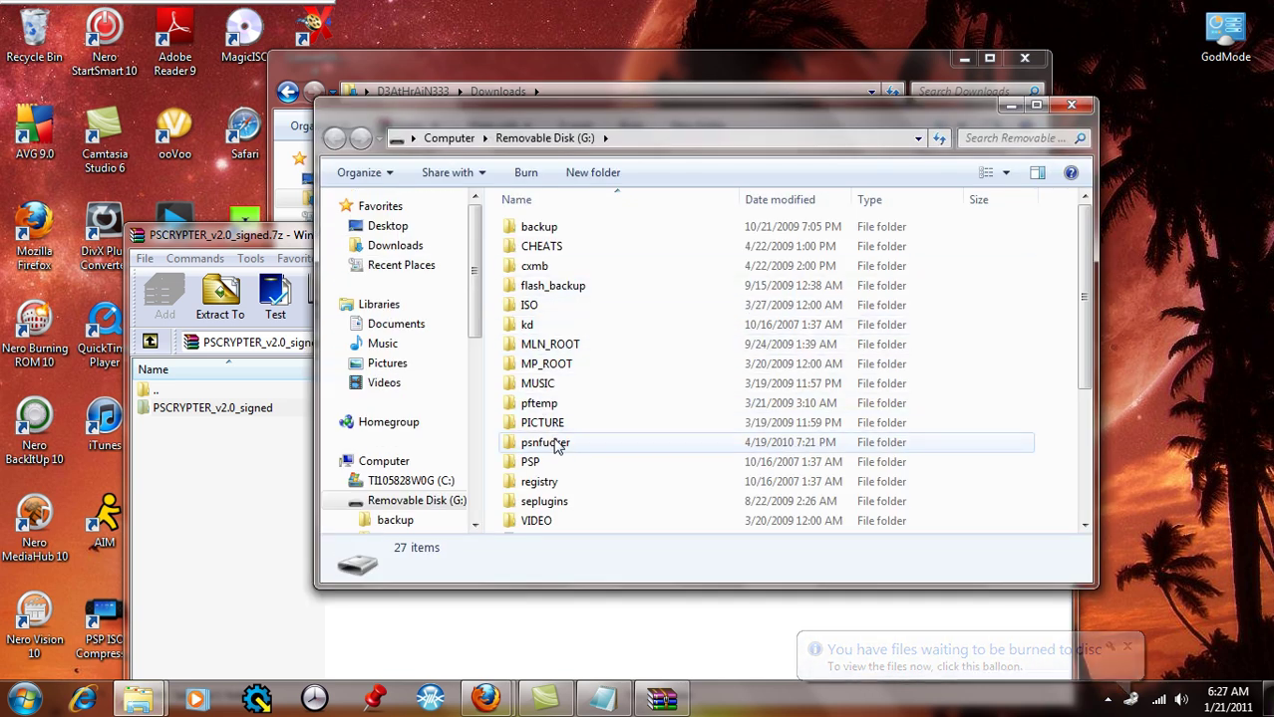
double_click(551, 469)
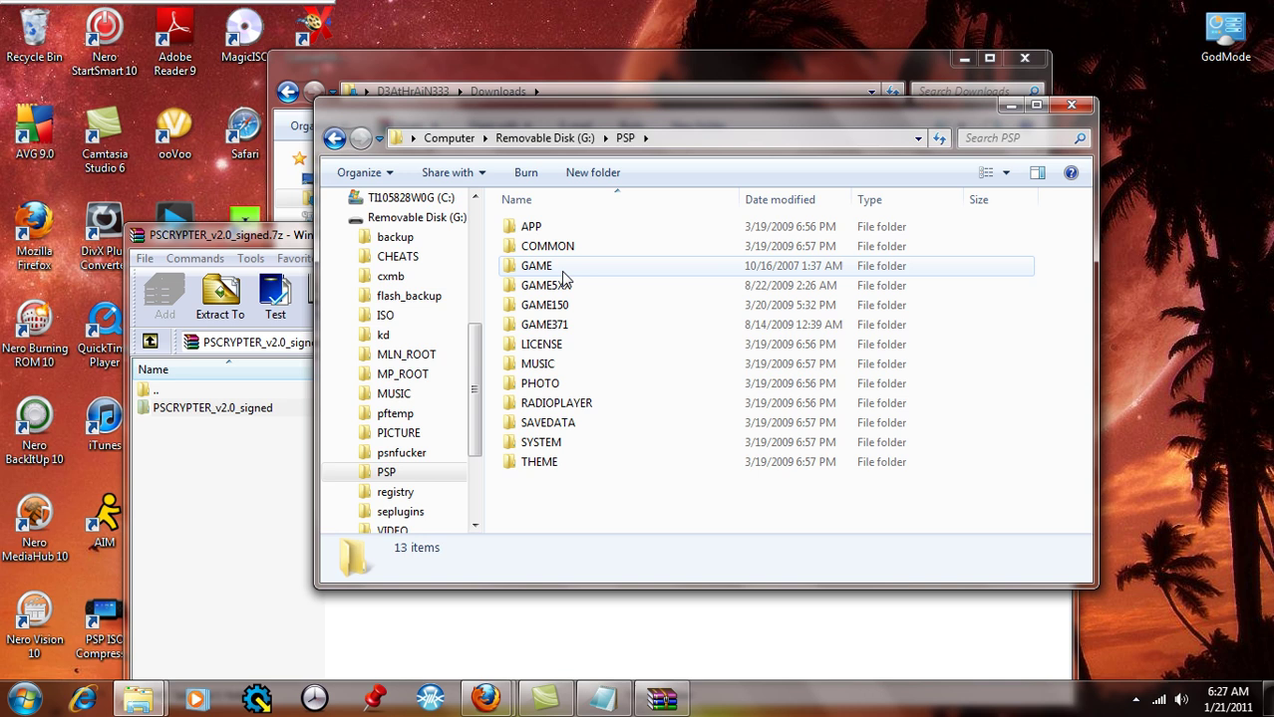
double_click(563, 271)
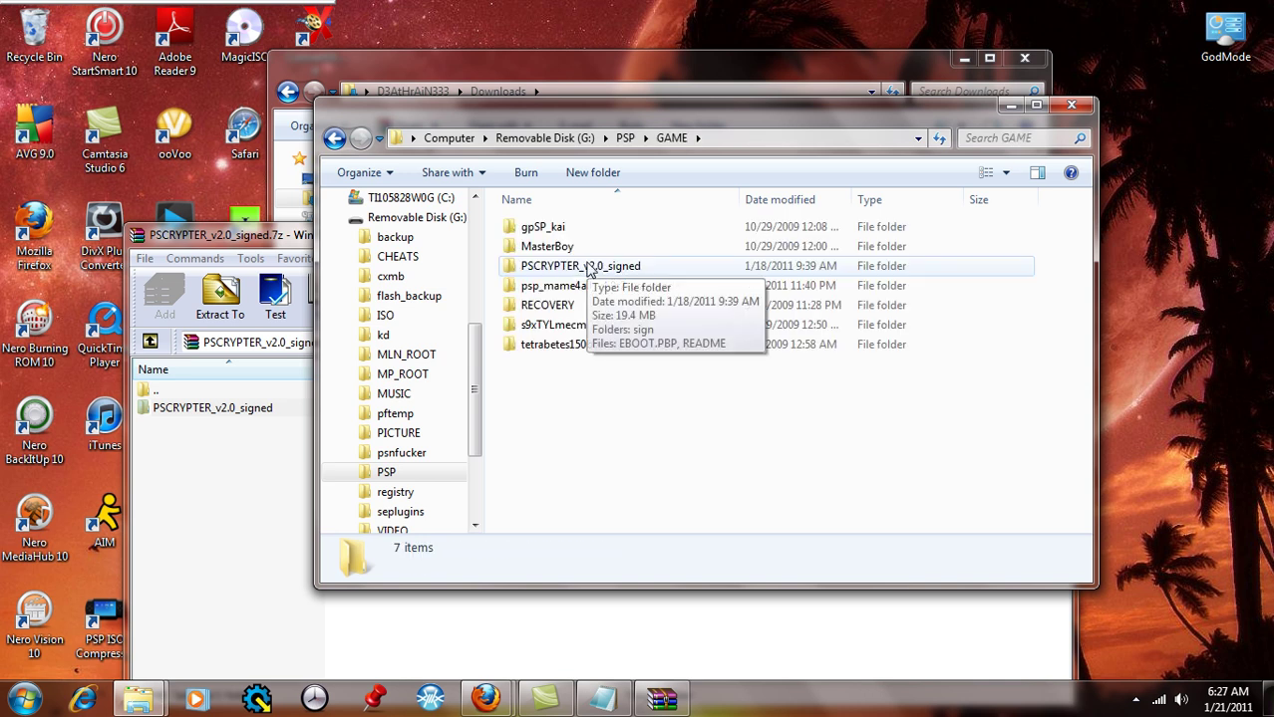
double_click(599, 269)
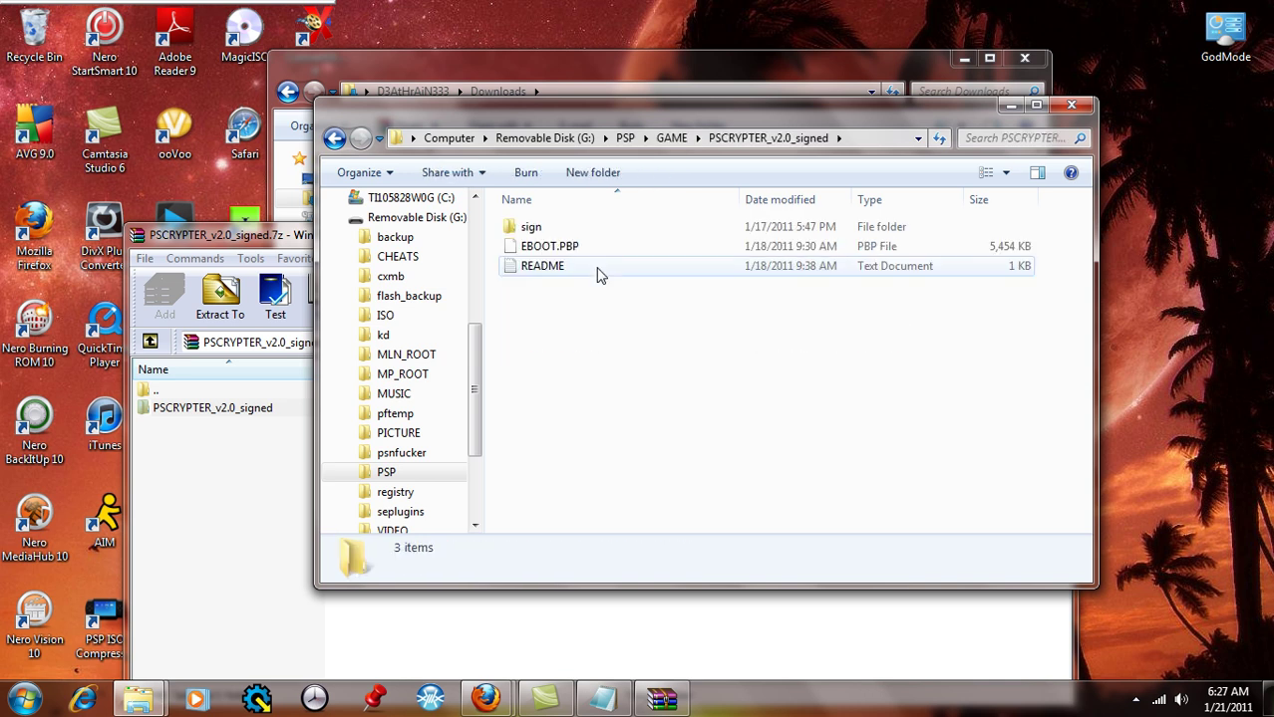
double_click(560, 227)
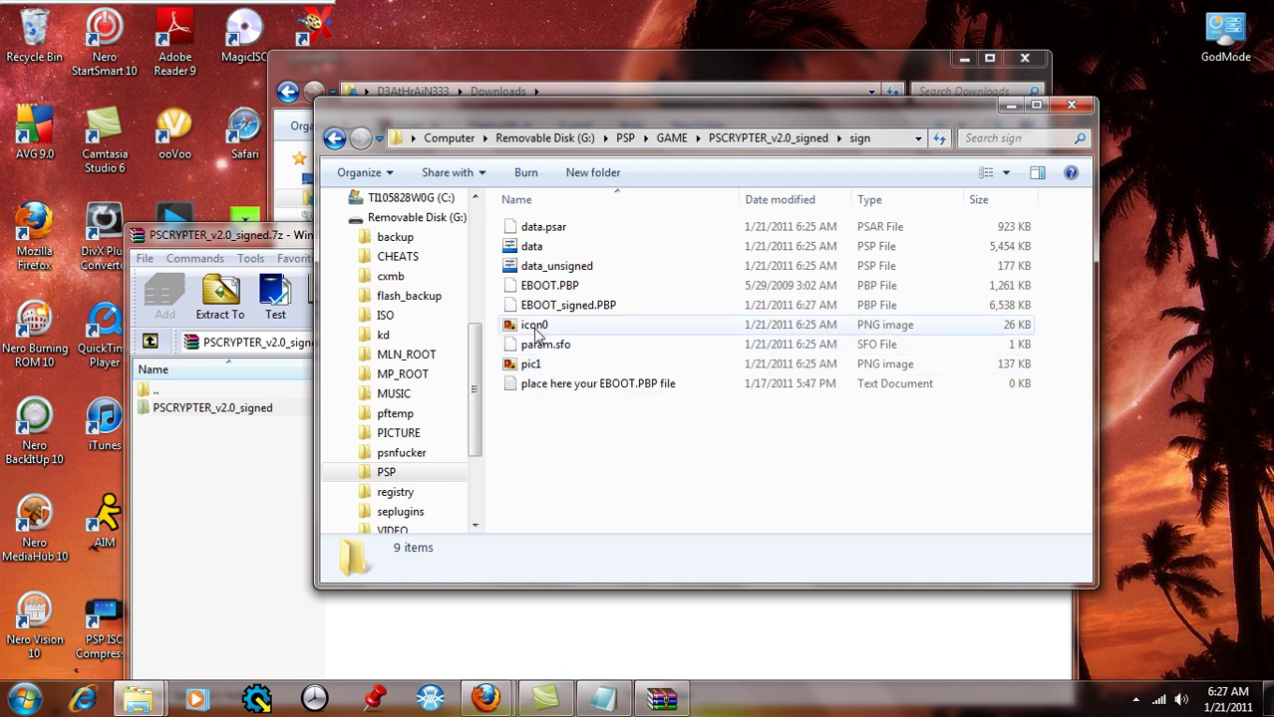
click(536, 328)
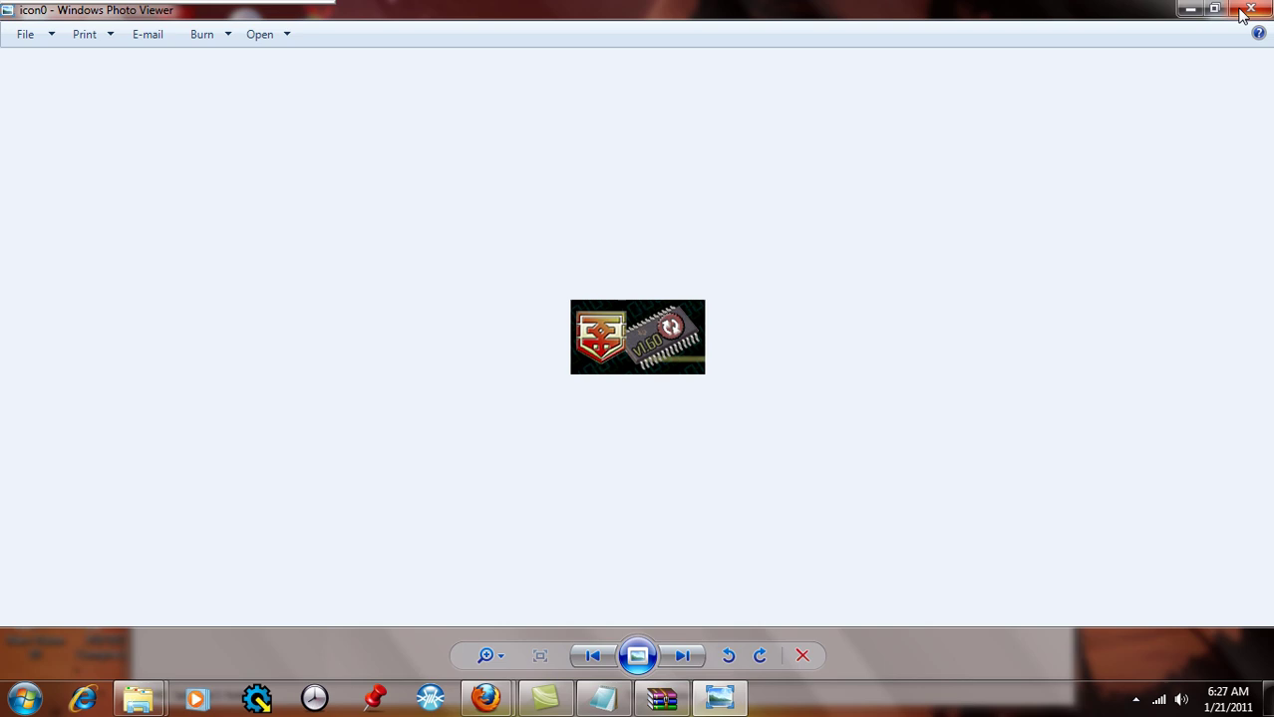
click(1251, 9)
double_click(532, 365)
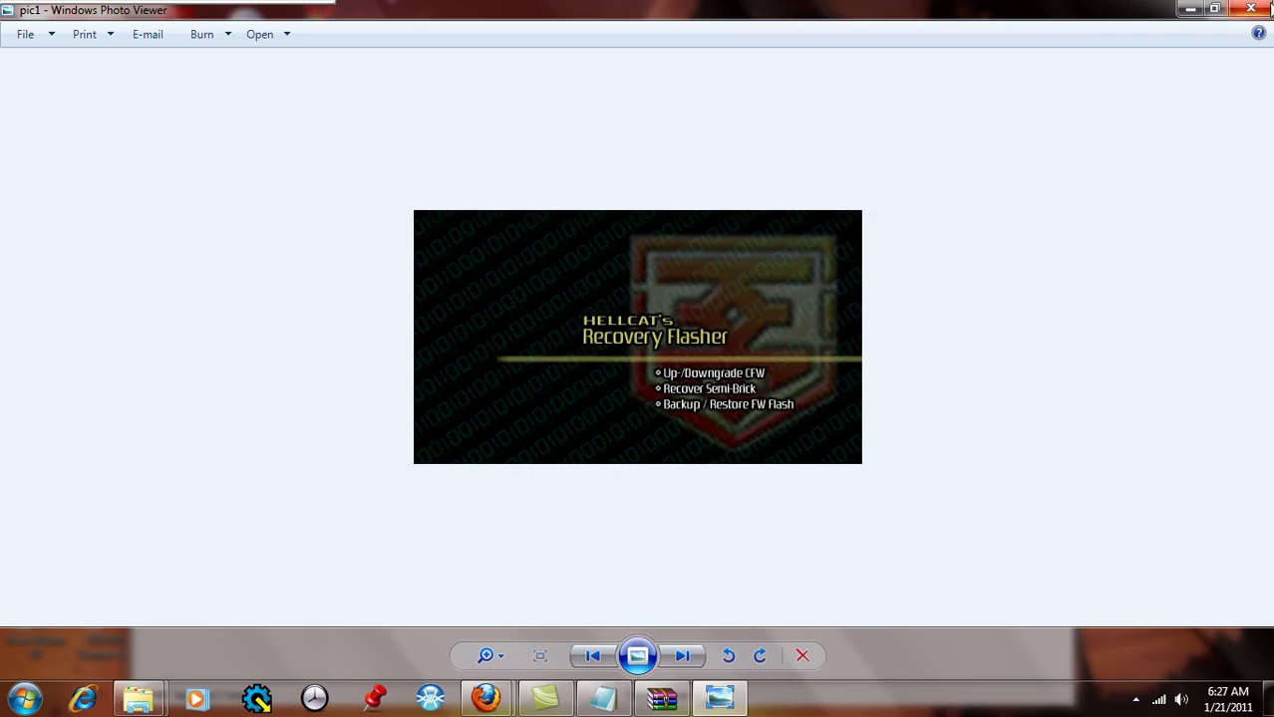
click(1250, 9)
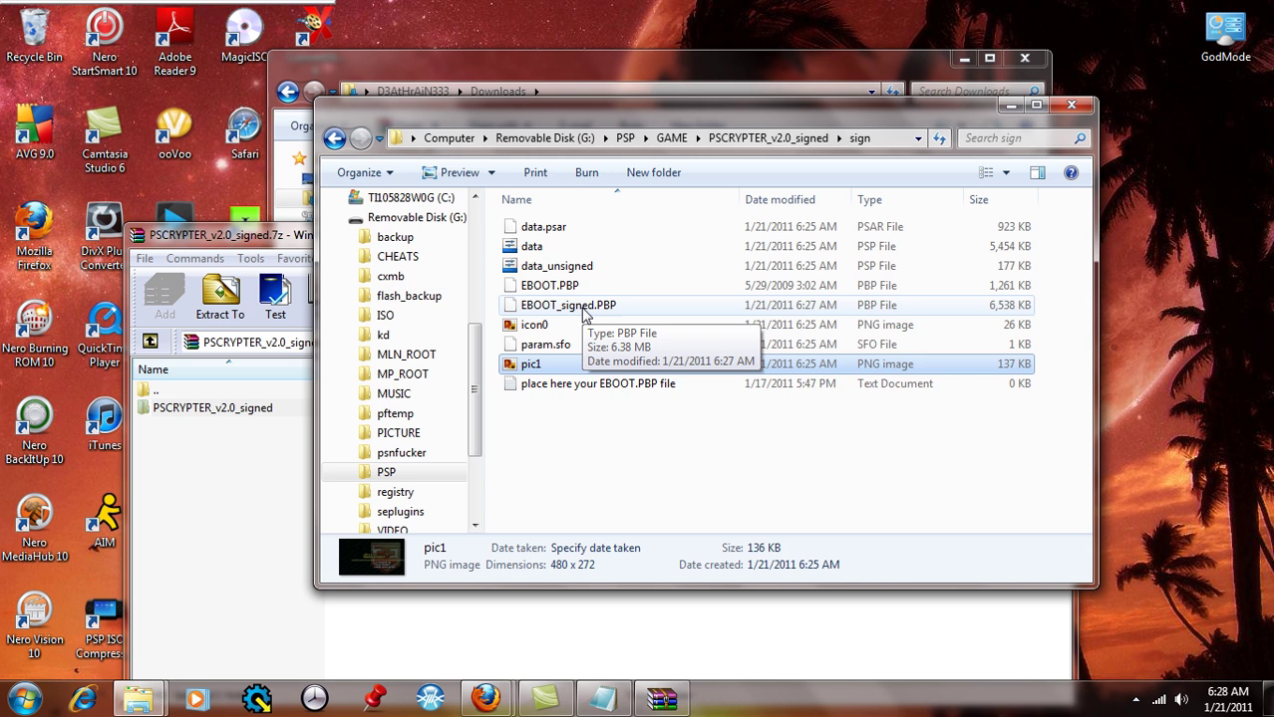
Step: Copy EBOOT_signed.PBP from the sign folder and paste it into RECOVERY beside EBOOT.PBP
click(585, 312)
right_click(585, 312)
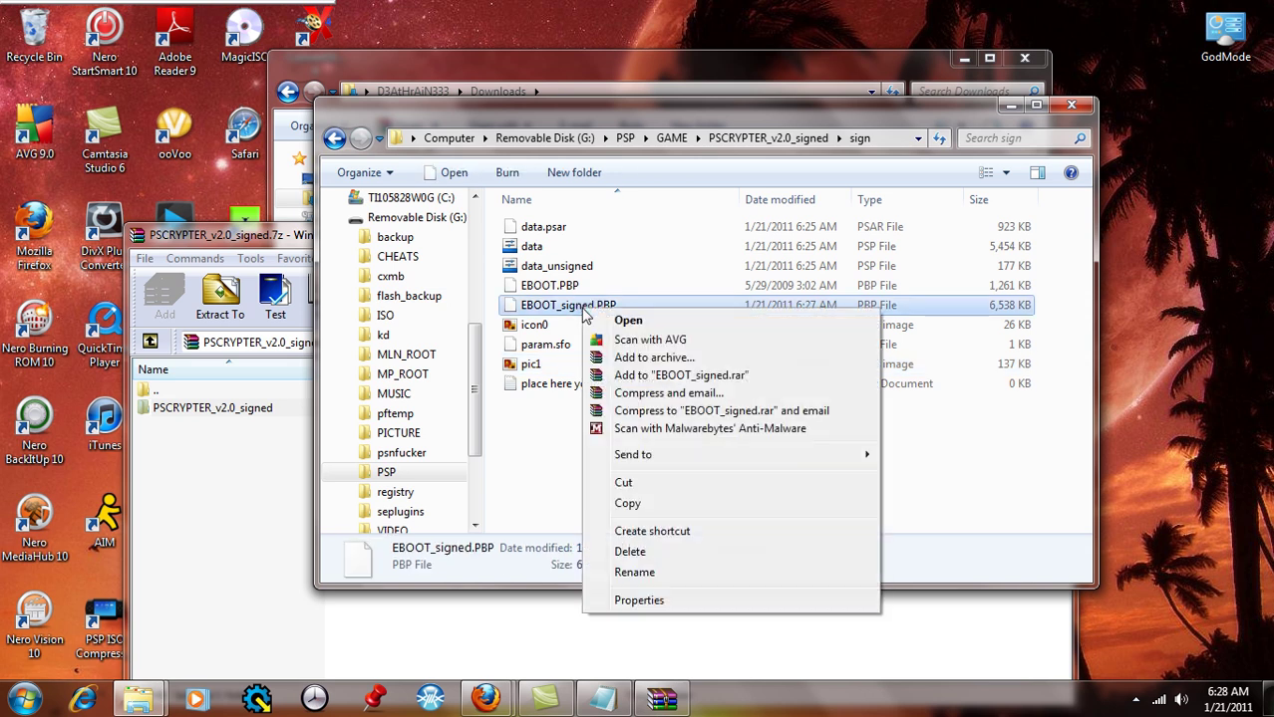
click(626, 503)
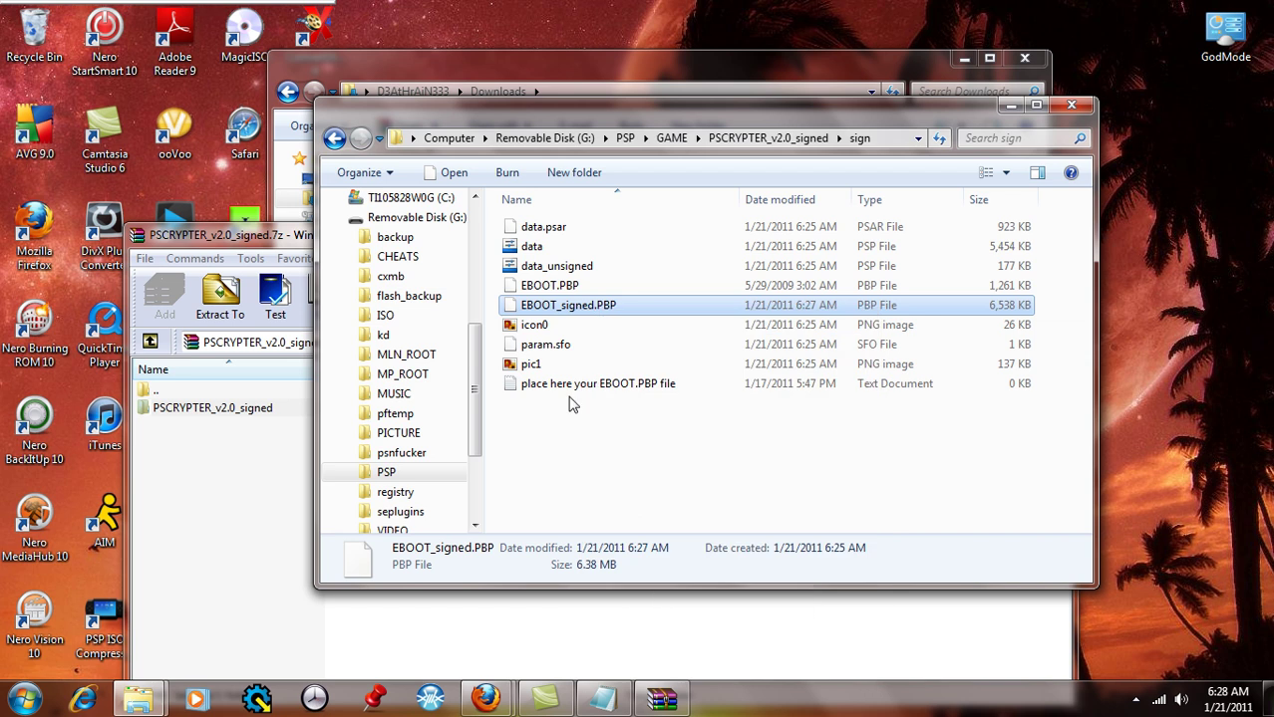
click(334, 139)
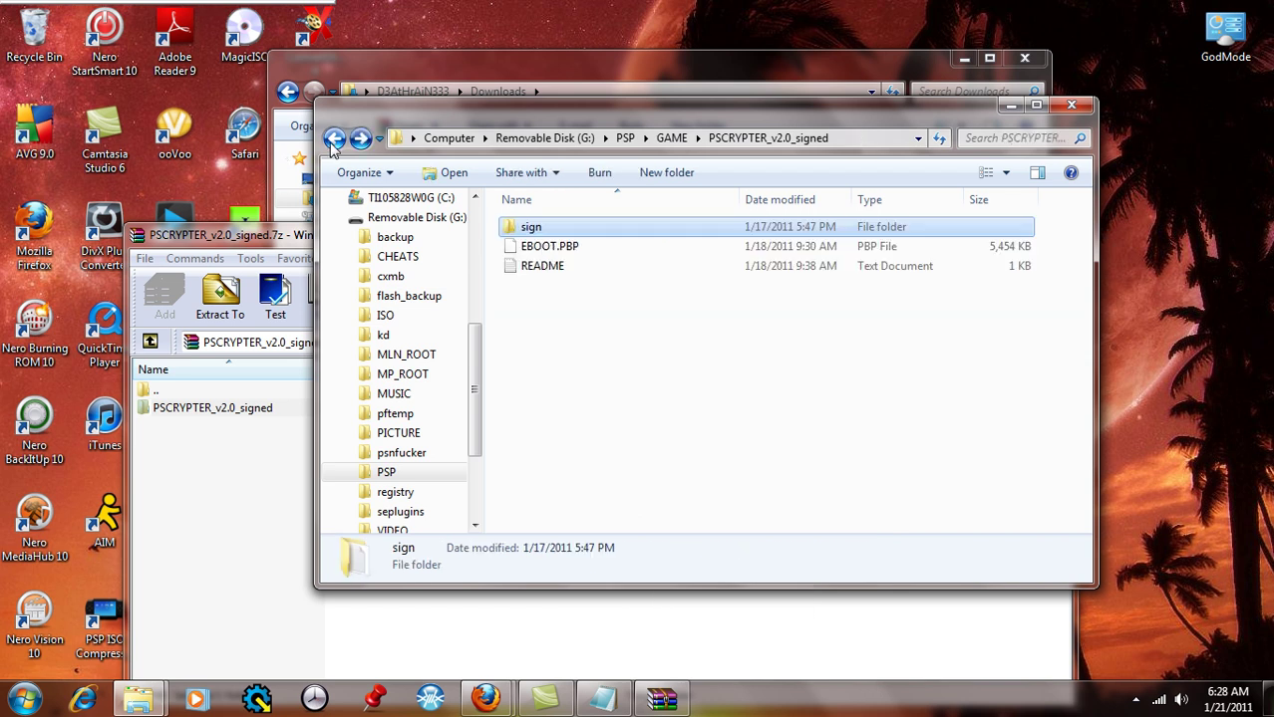
click(334, 139)
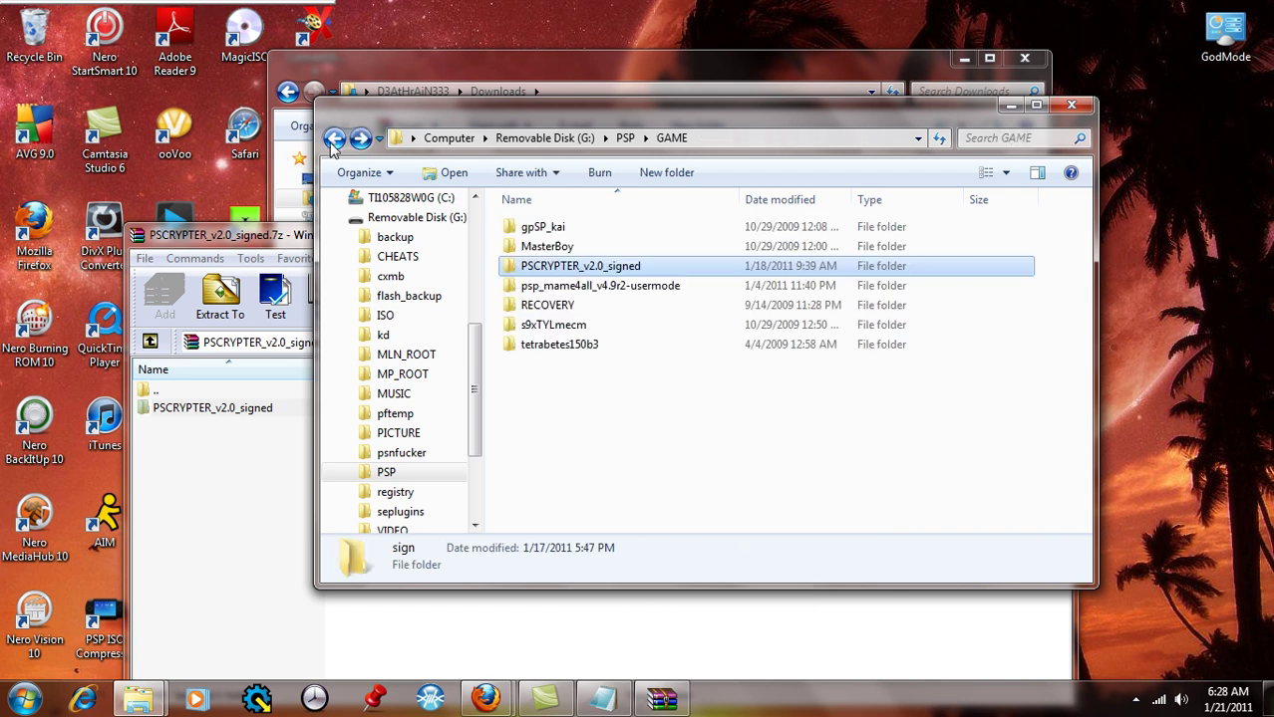
double_click(560, 304)
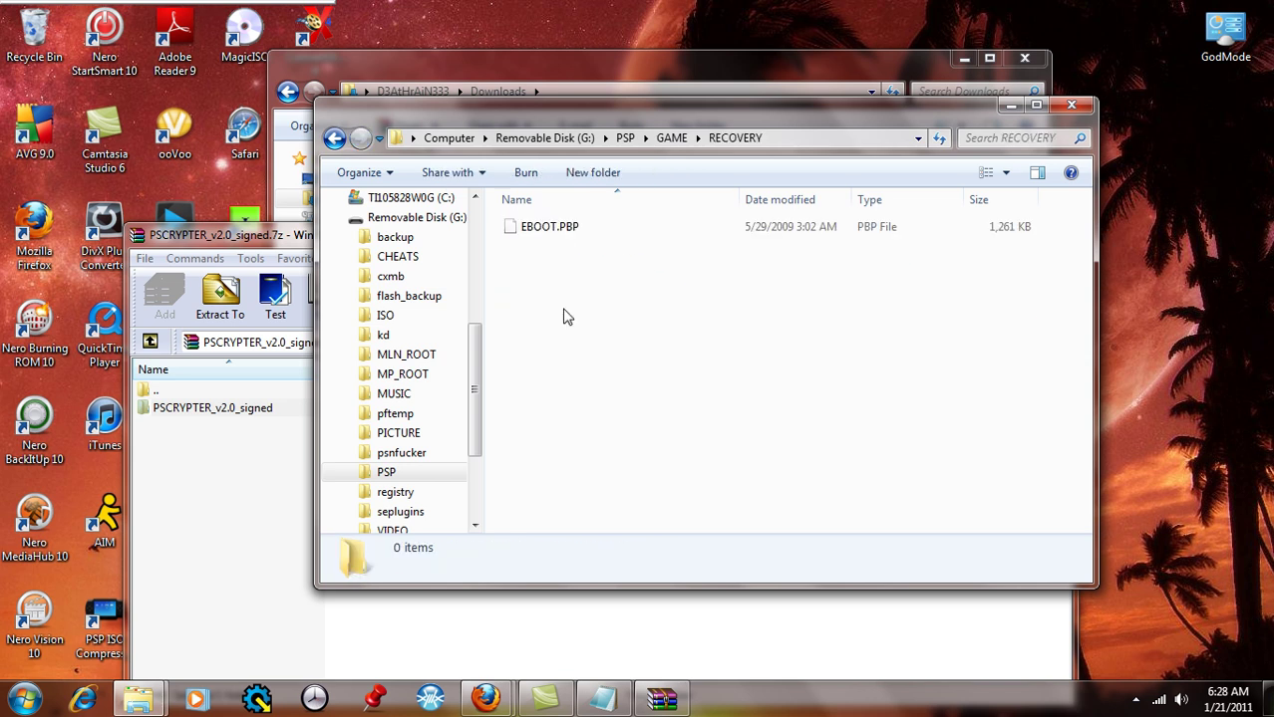
right_click(545, 283)
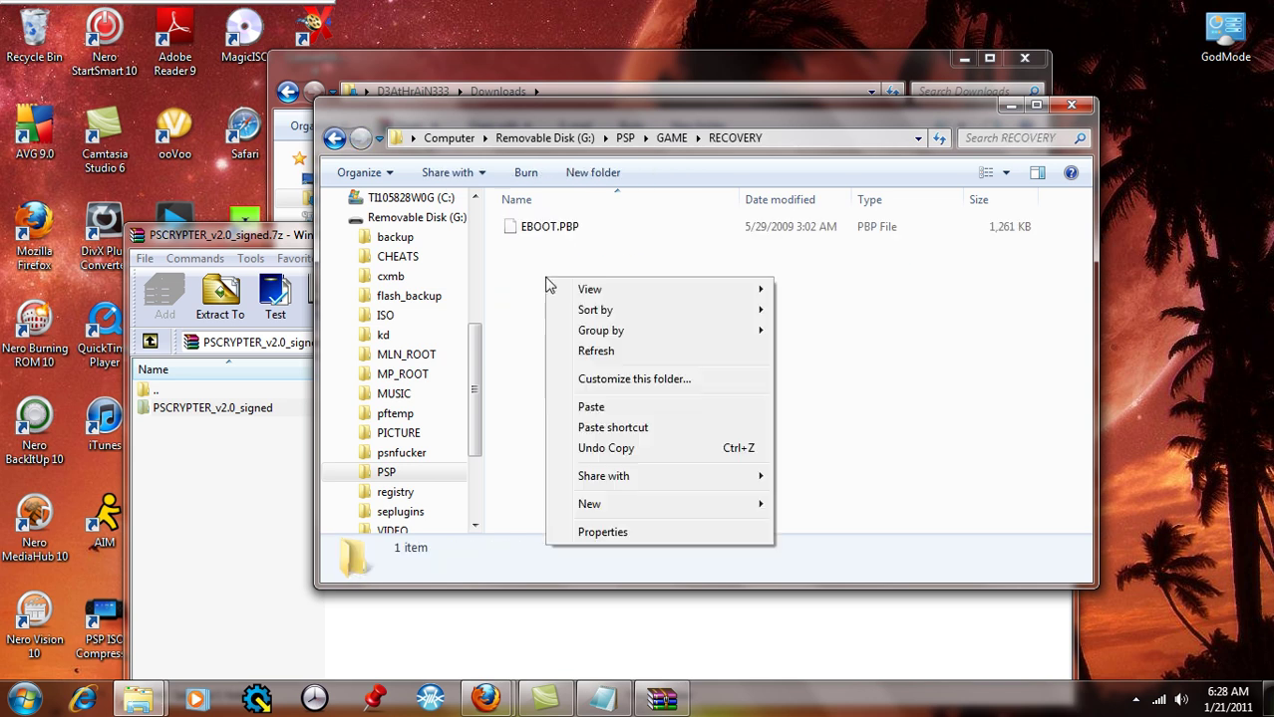
click(590, 407)
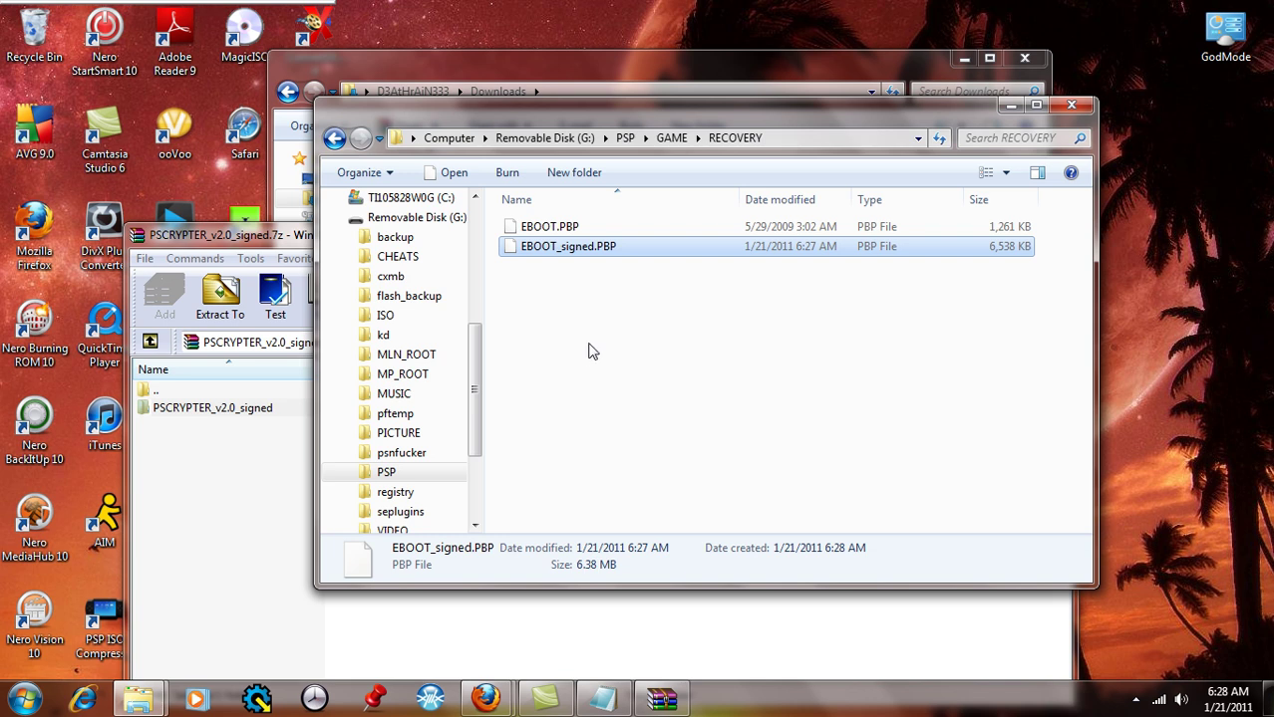
Step: Delete the EBOOT_signed.PBP copy from RECOVERY, confirming with Yes, then step back one folder
click(562, 233)
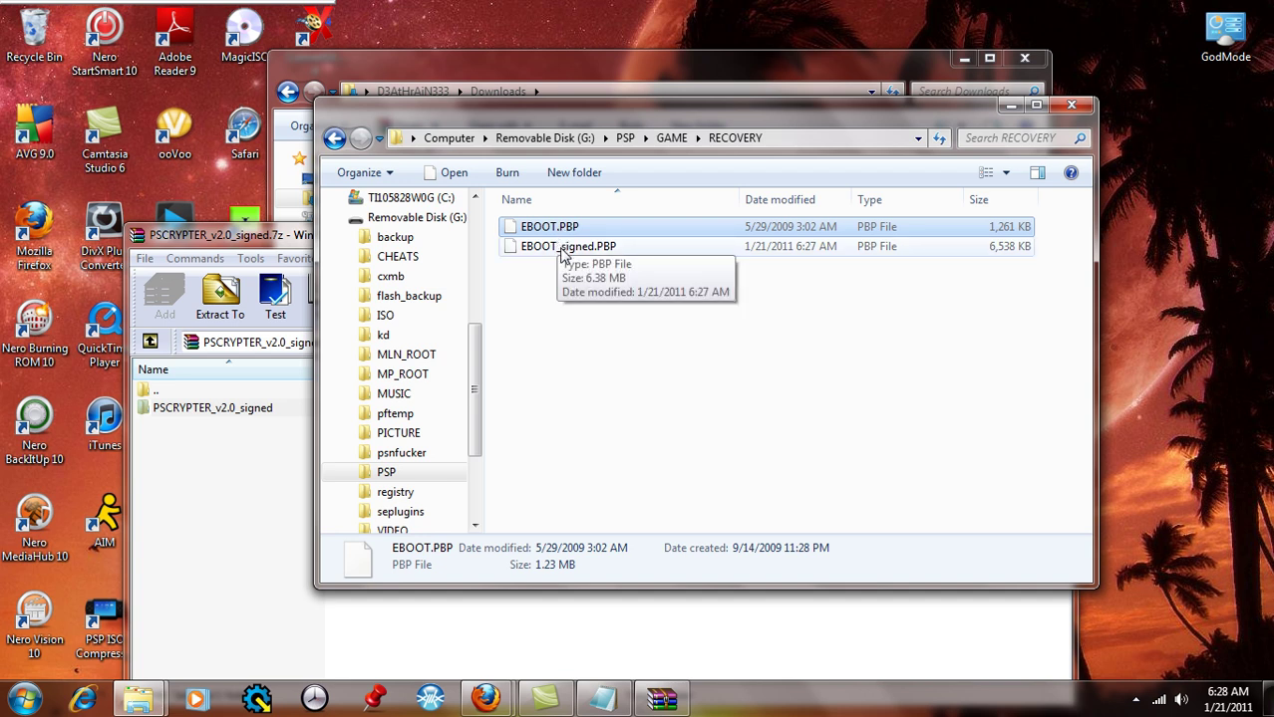
click(563, 251)
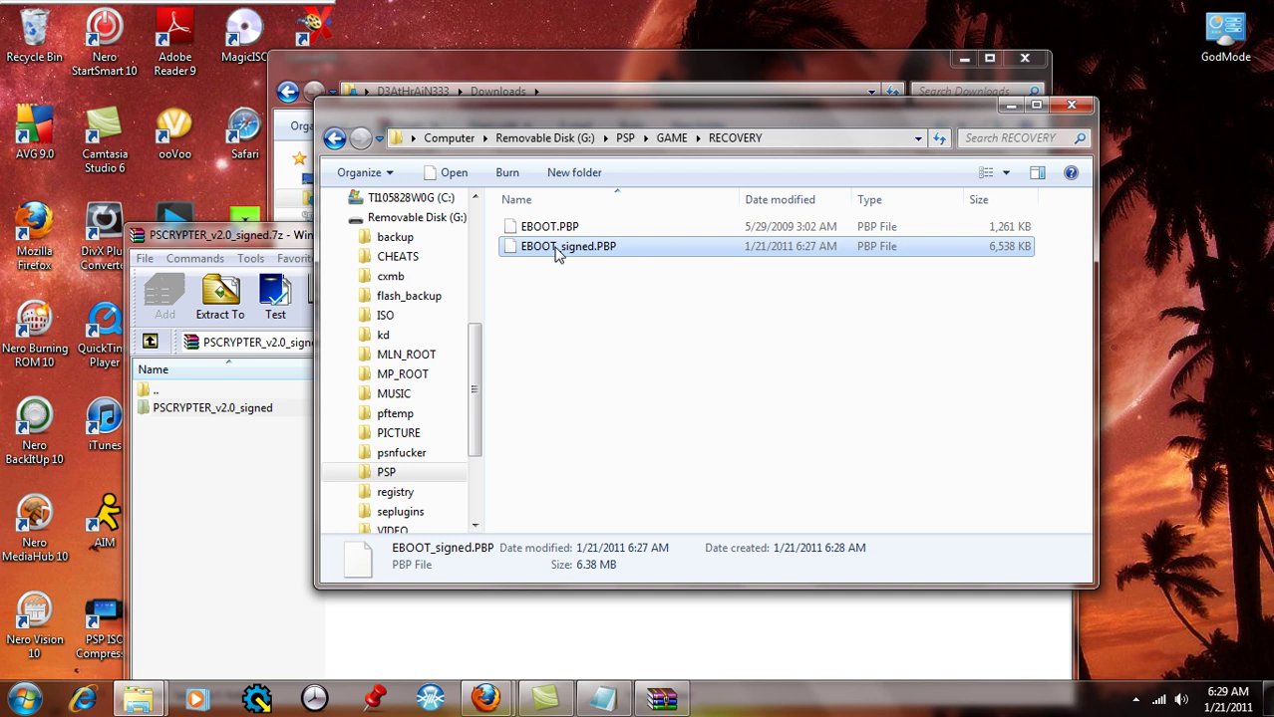
right_click(557, 255)
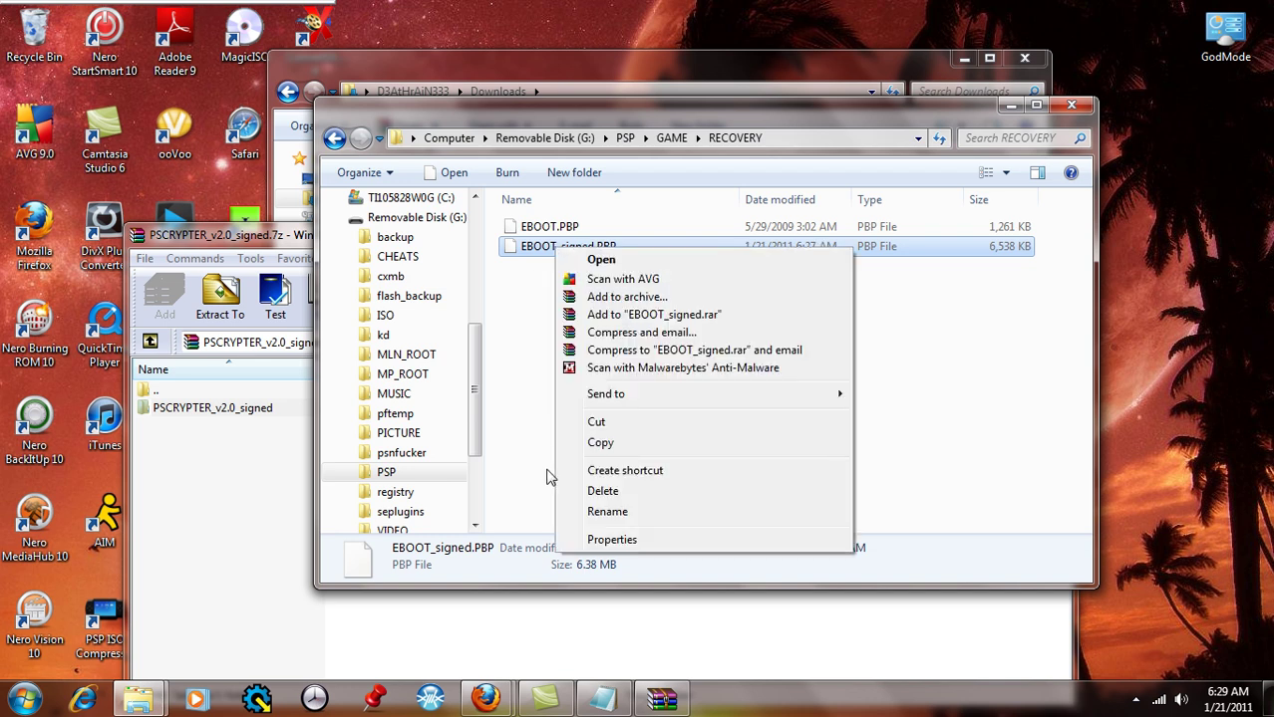
click(603, 492)
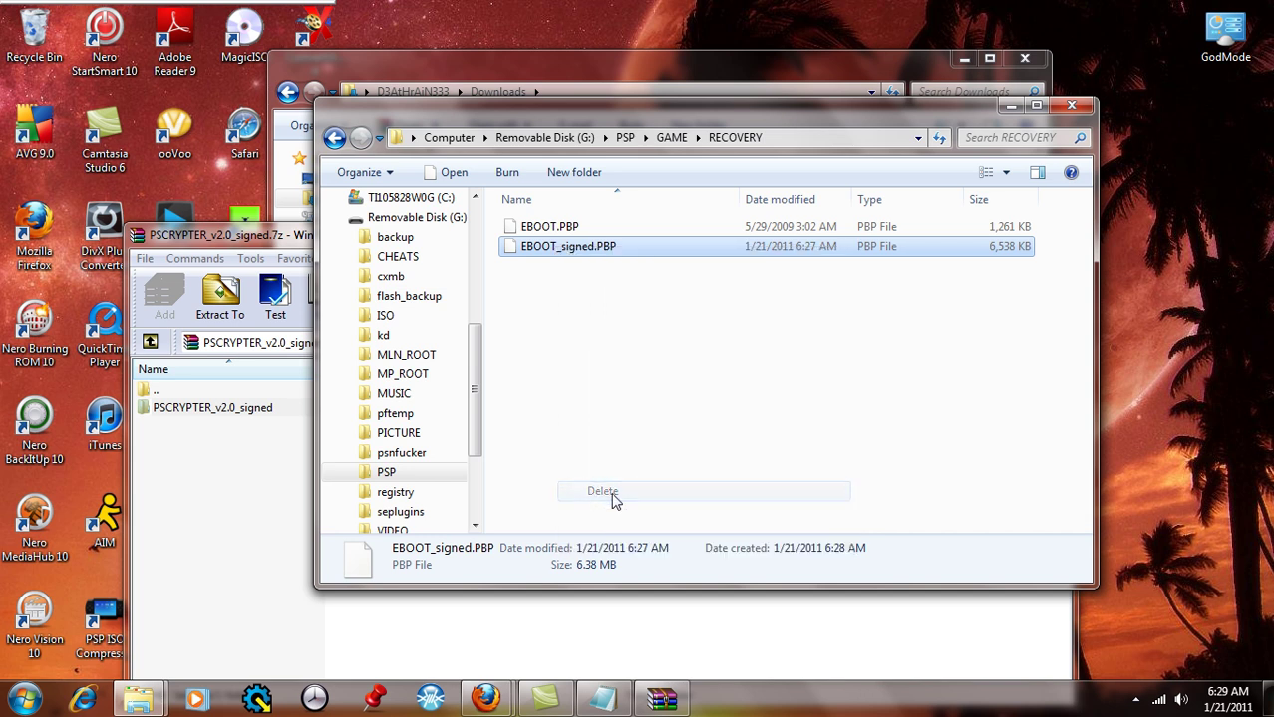
click(730, 426)
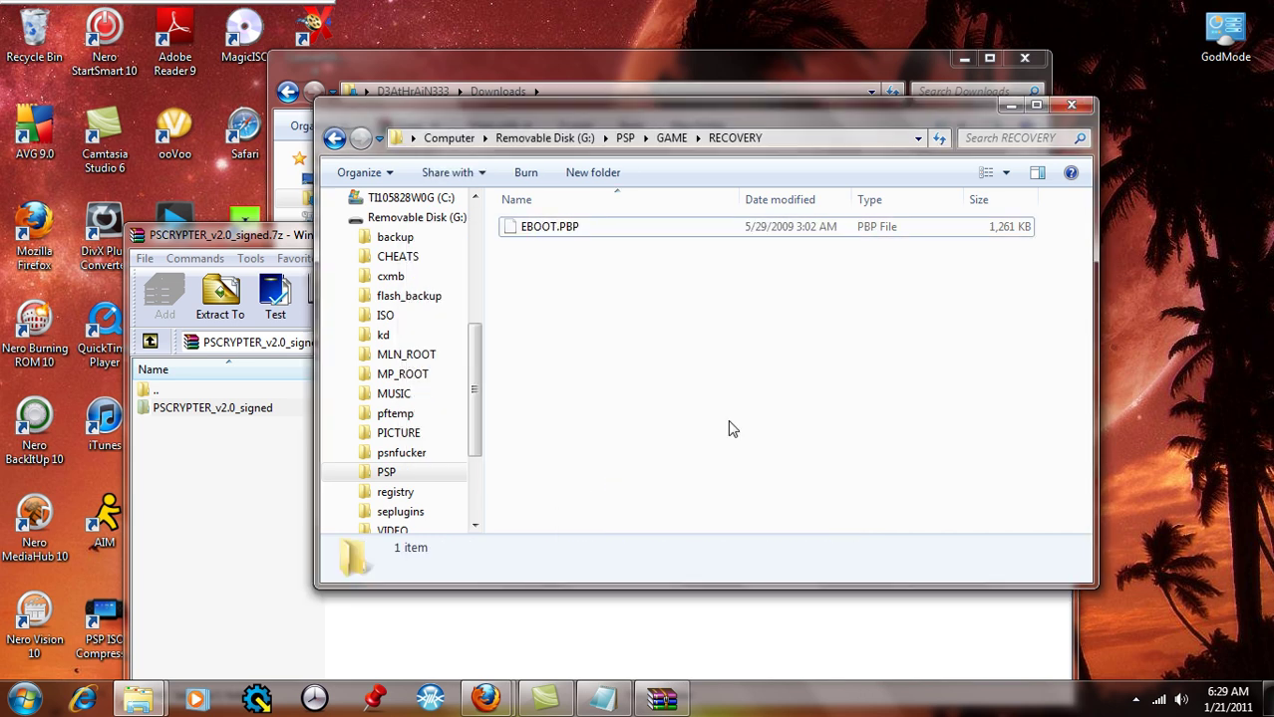
click(335, 139)
Step: Open PSCRYPTER_v2.0_signed > sign and permanently delete the eight files from data.psar to pic1
double_click(564, 269)
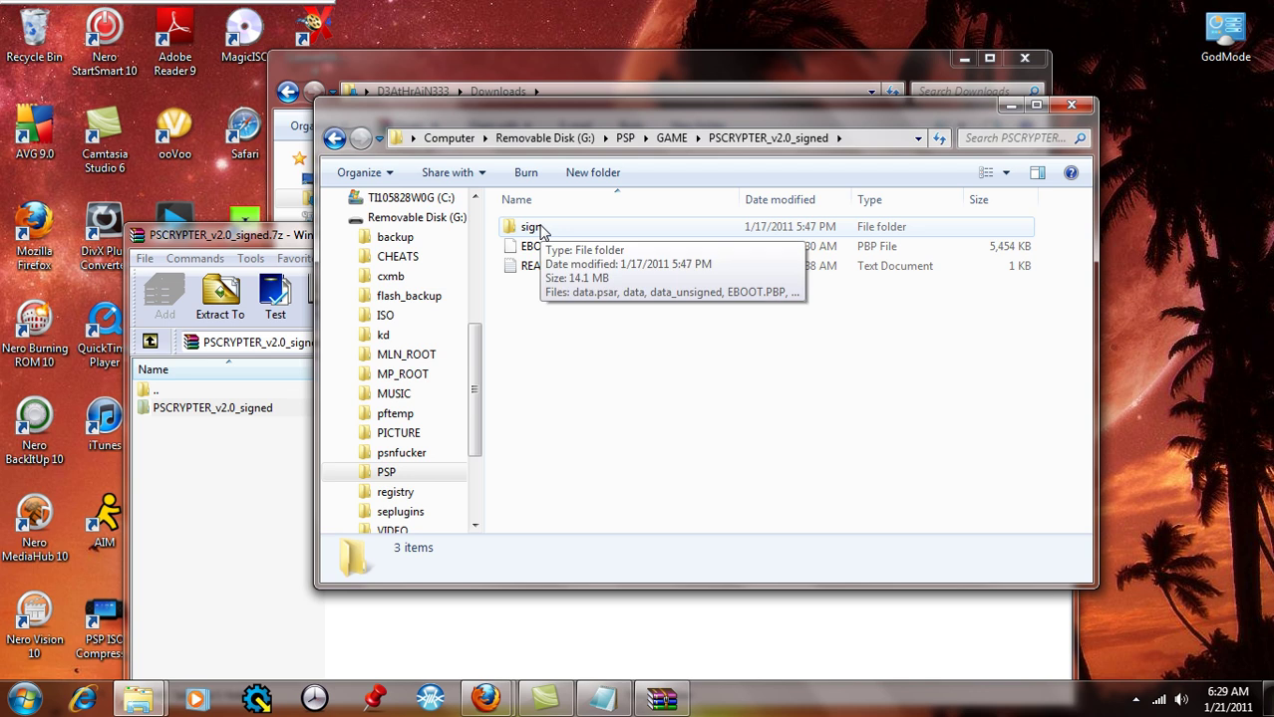
double_click(541, 231)
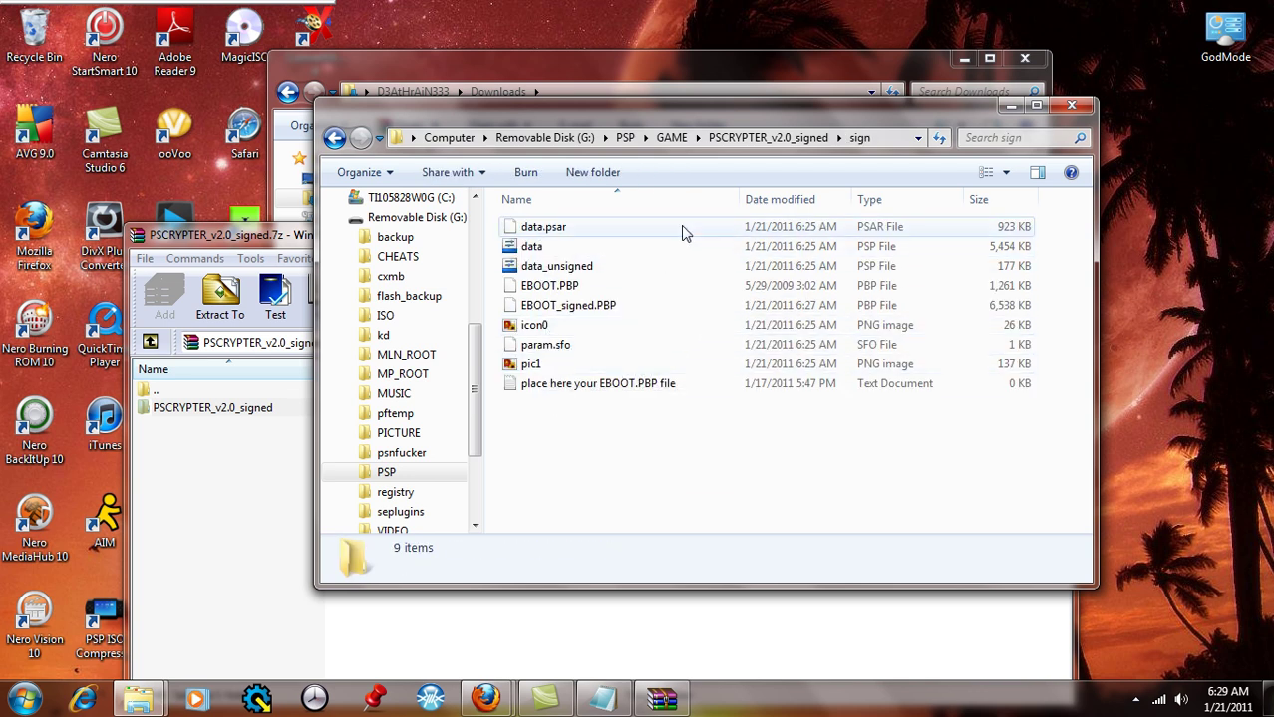
drag(682, 225, 526, 371)
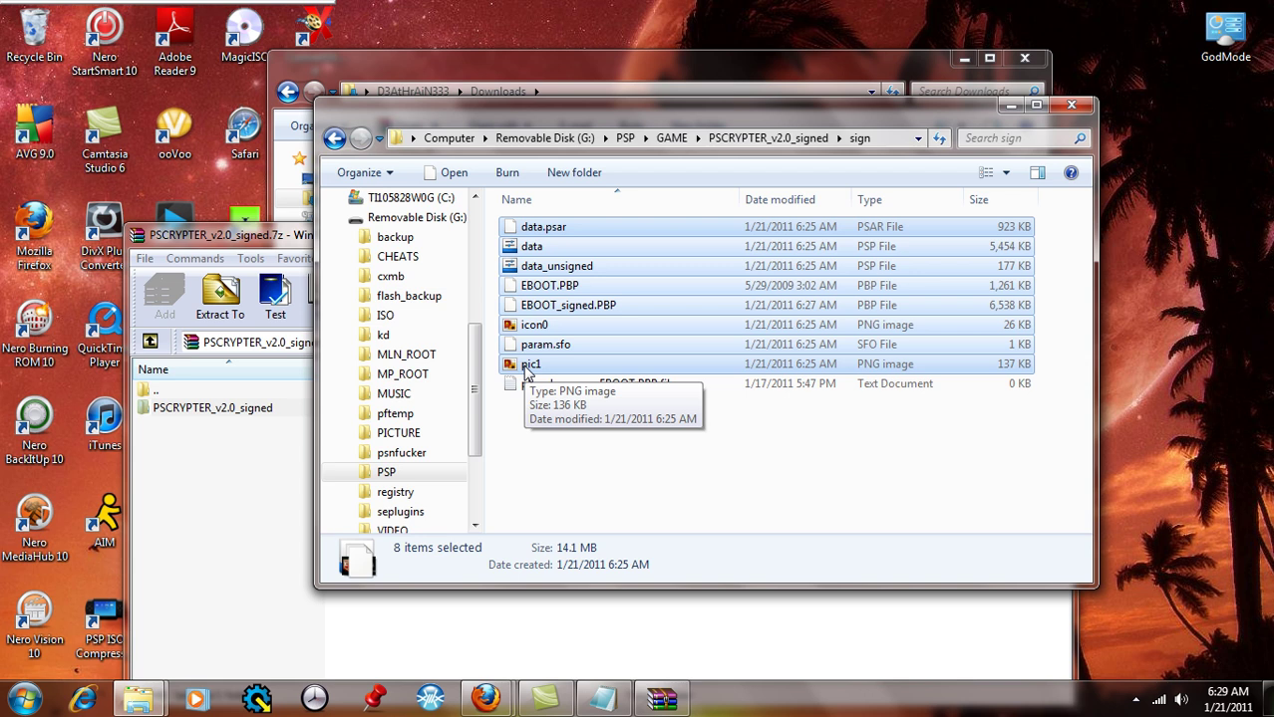
key(shift+Delete)
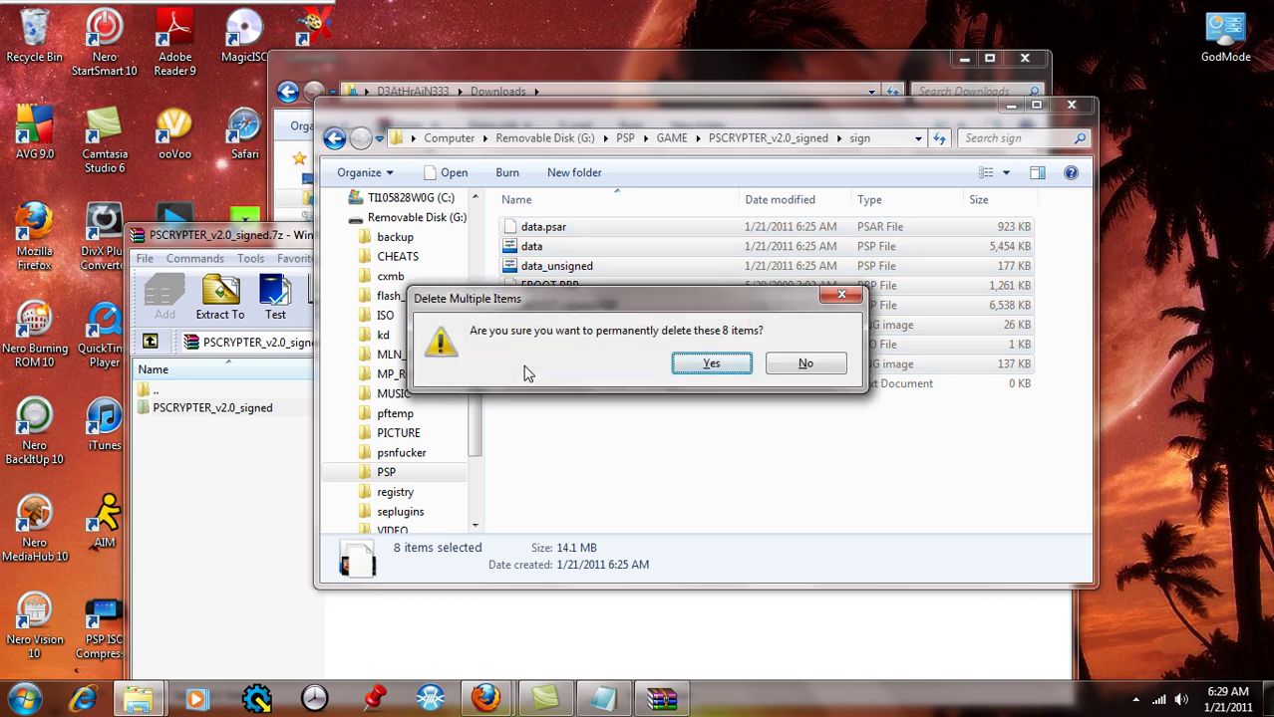
key(Return)
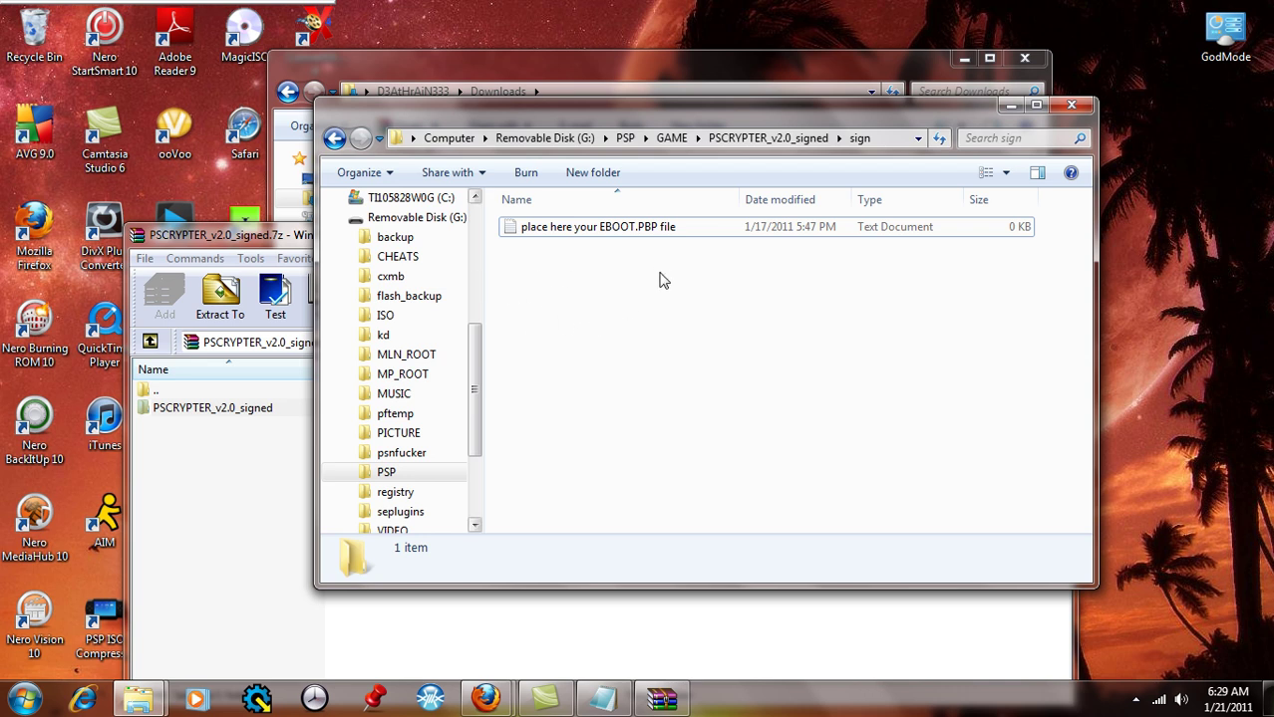
Step: Return to PSCRYPTER_v2.0_signed, close the slow-performance balloon, and shift the window slightly left
click(335, 140)
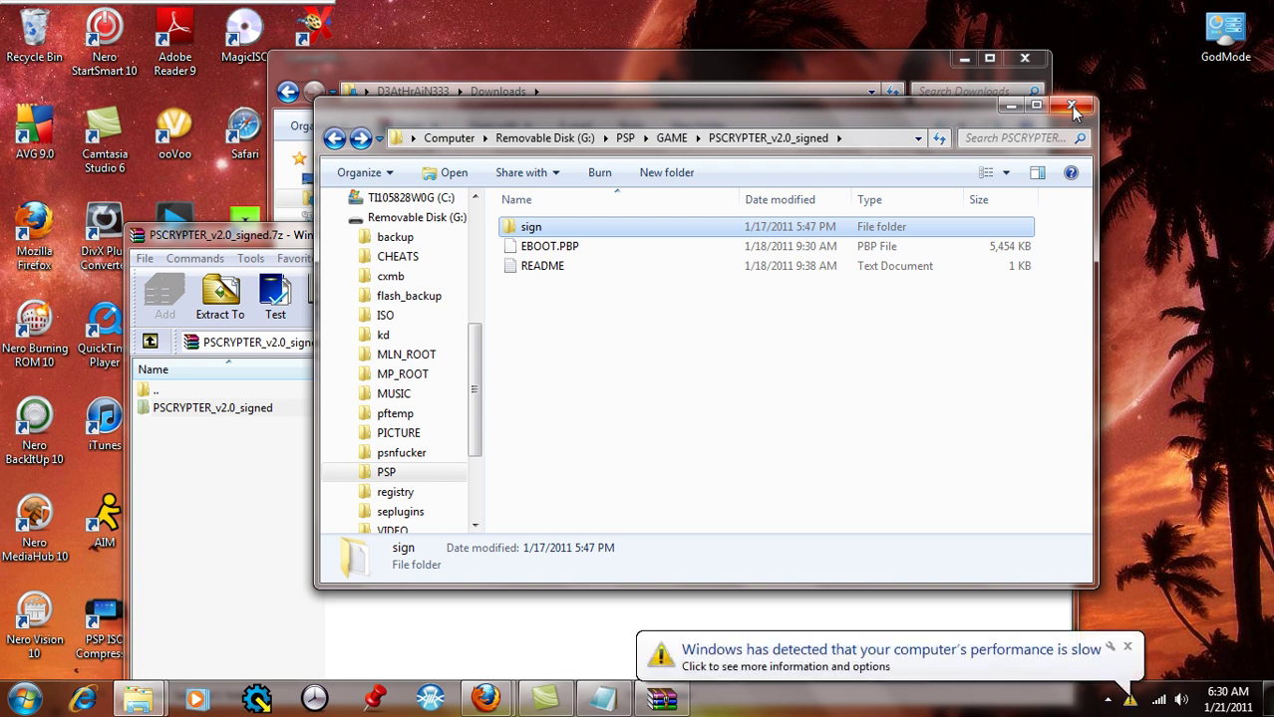
click(1127, 649)
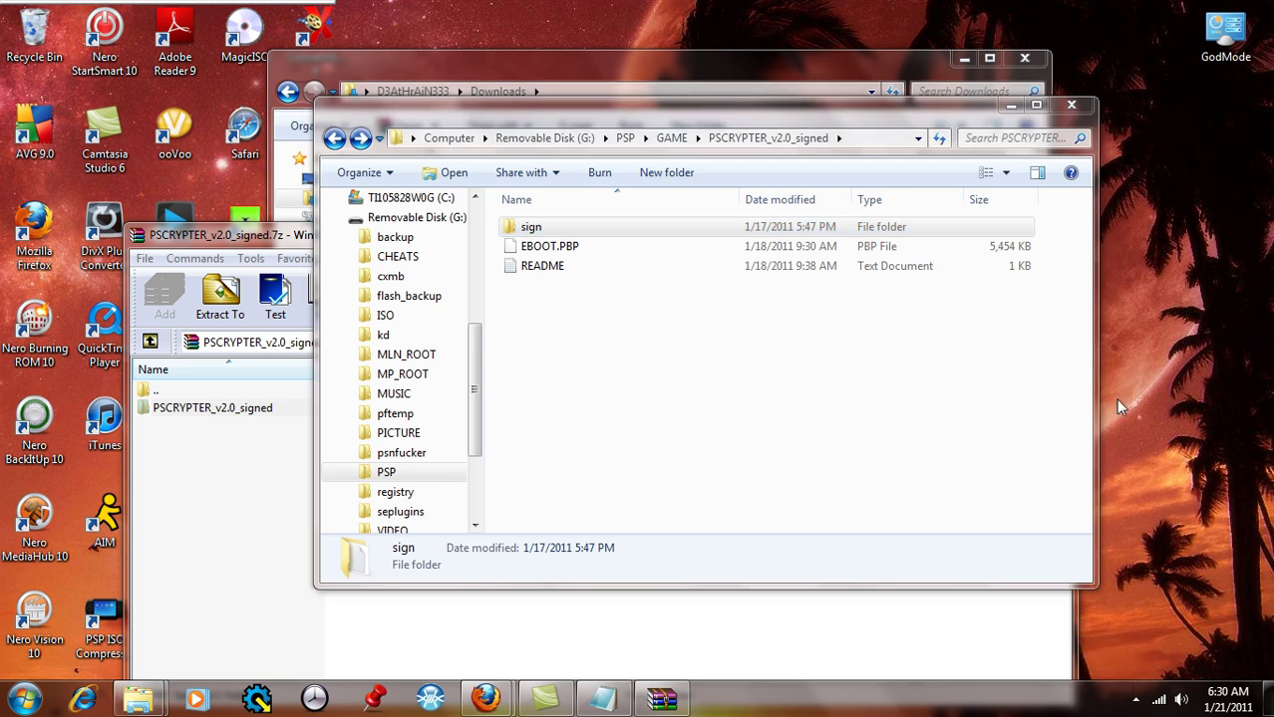
click(923, 119)
drag(921, 119, 831, 130)
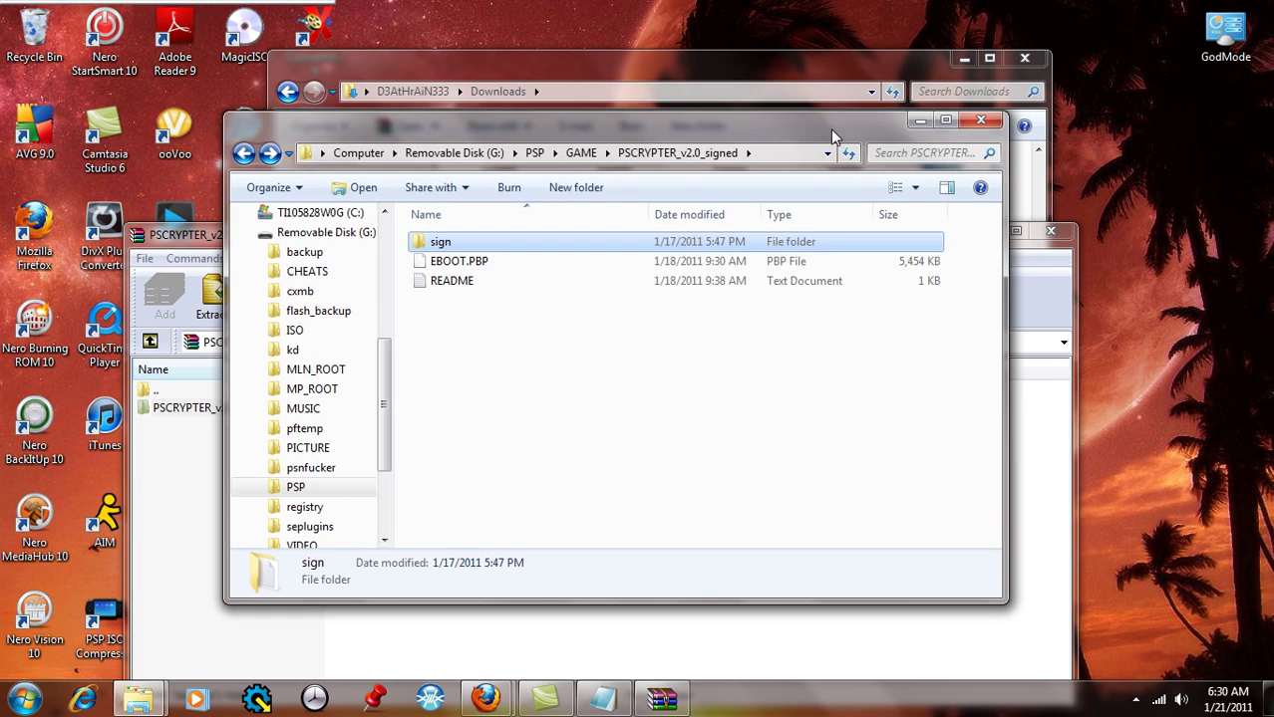